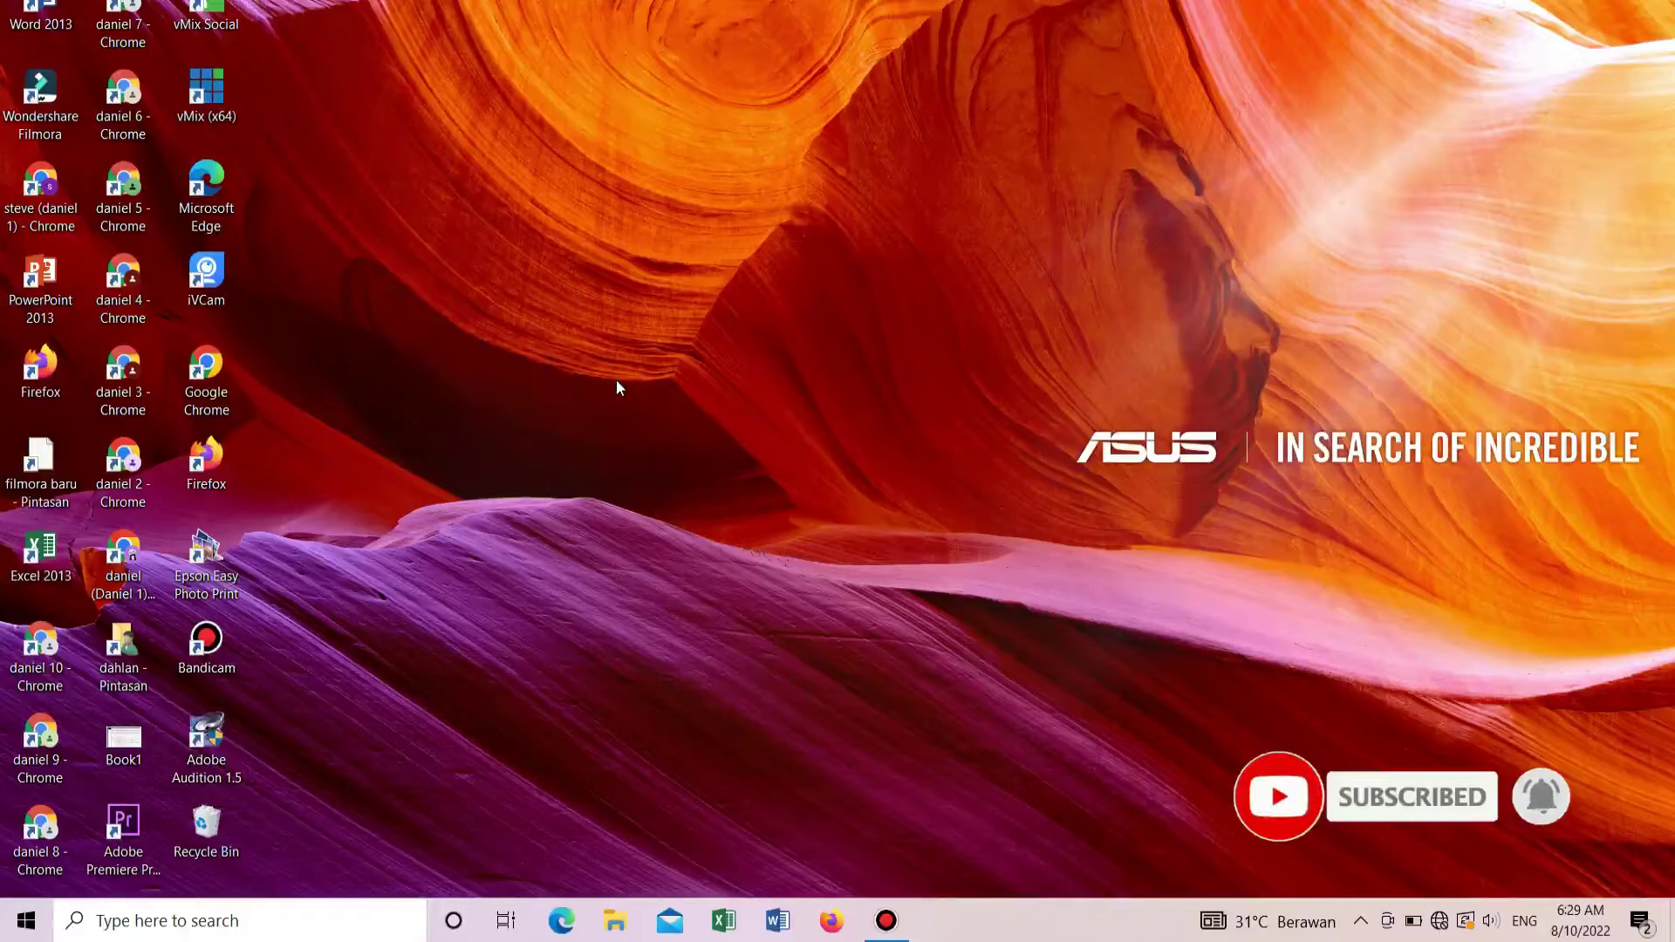
Step: Hide the folder "Folder Tersembunyi" on New Volume (E:), applying the attribute to the folder, its subfolders and files
{"action": "key", "text": "super+e"}
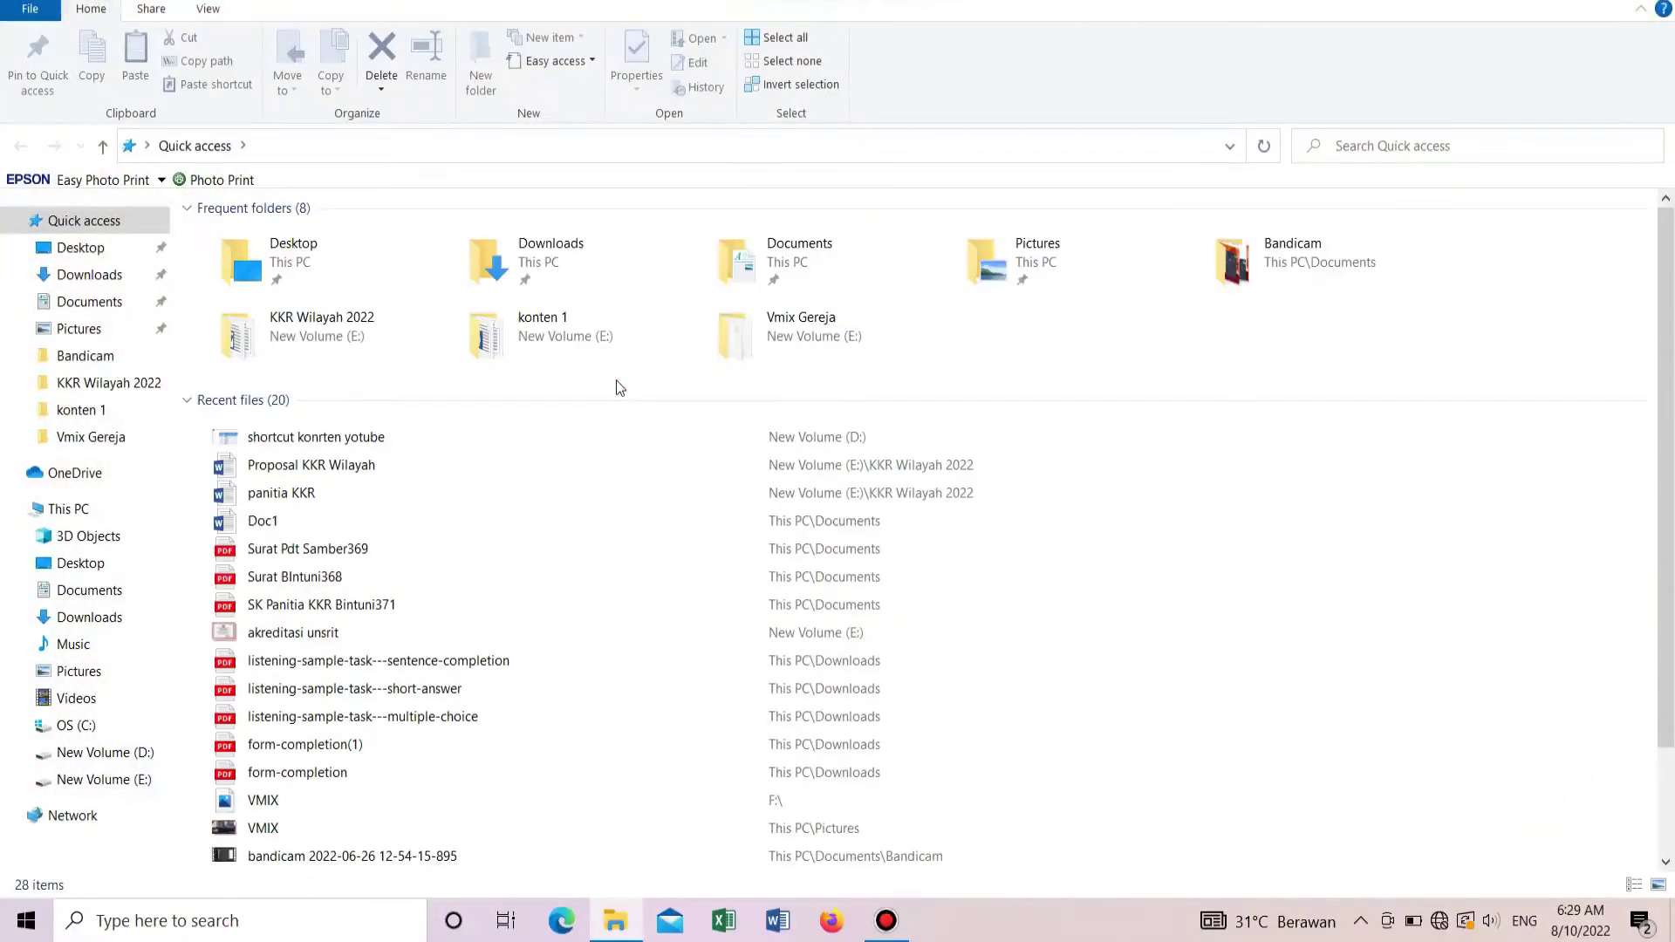
{"action": "left_click", "coordinate": [96, 781]}
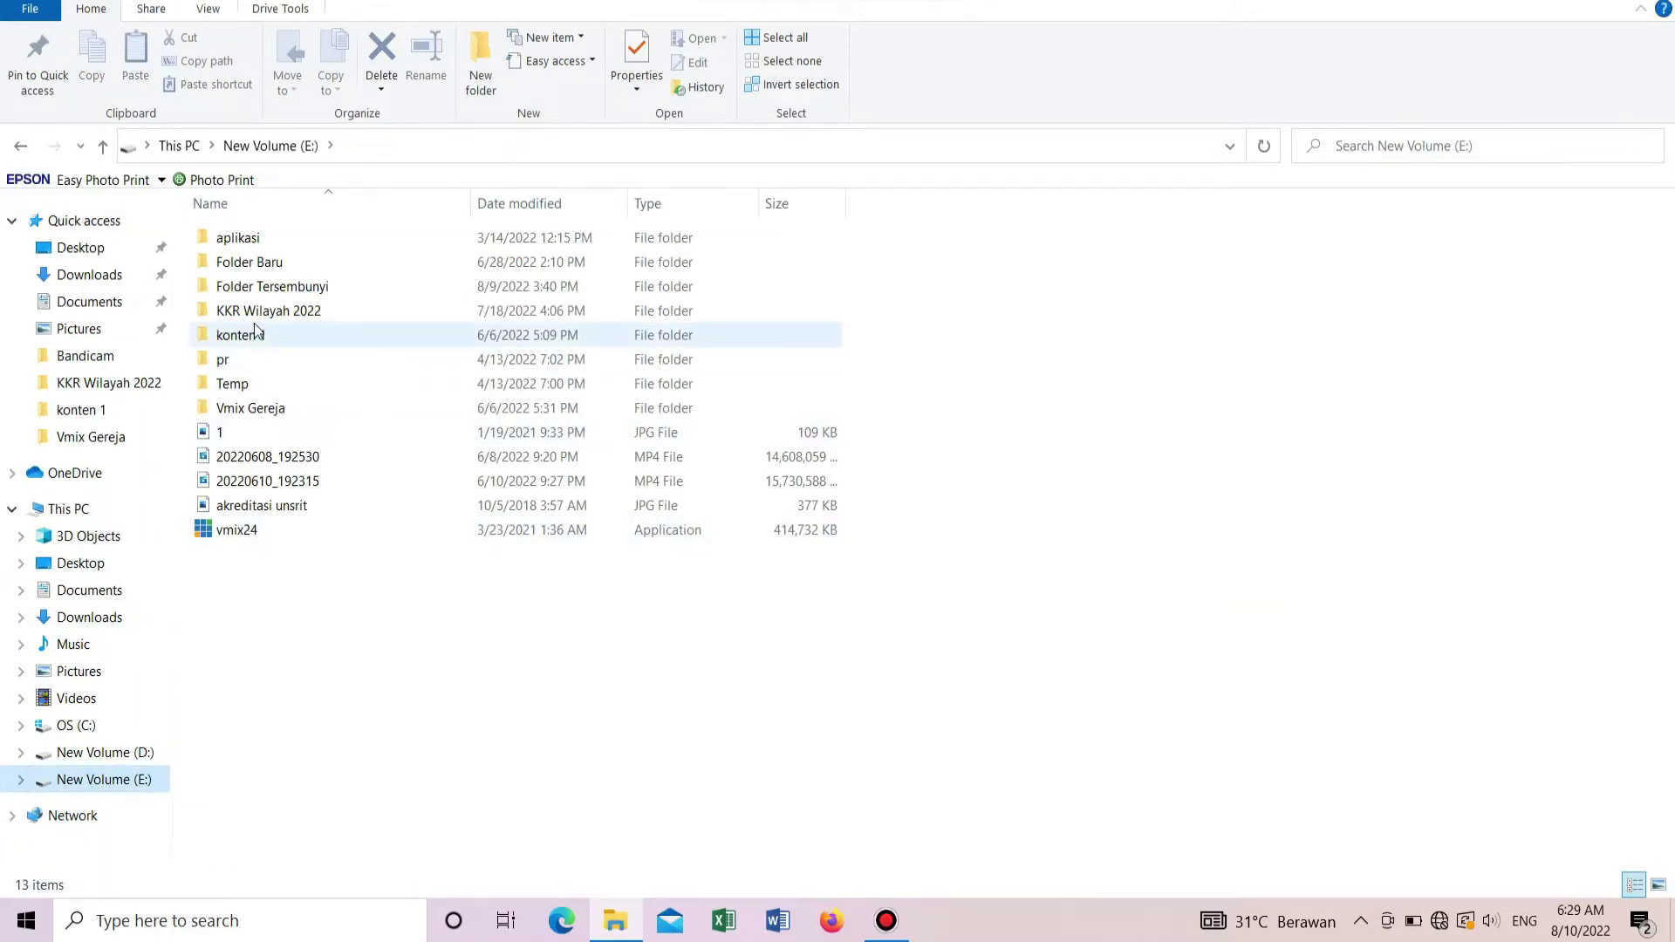
{"action": "left_click", "coordinate": [241, 293]}
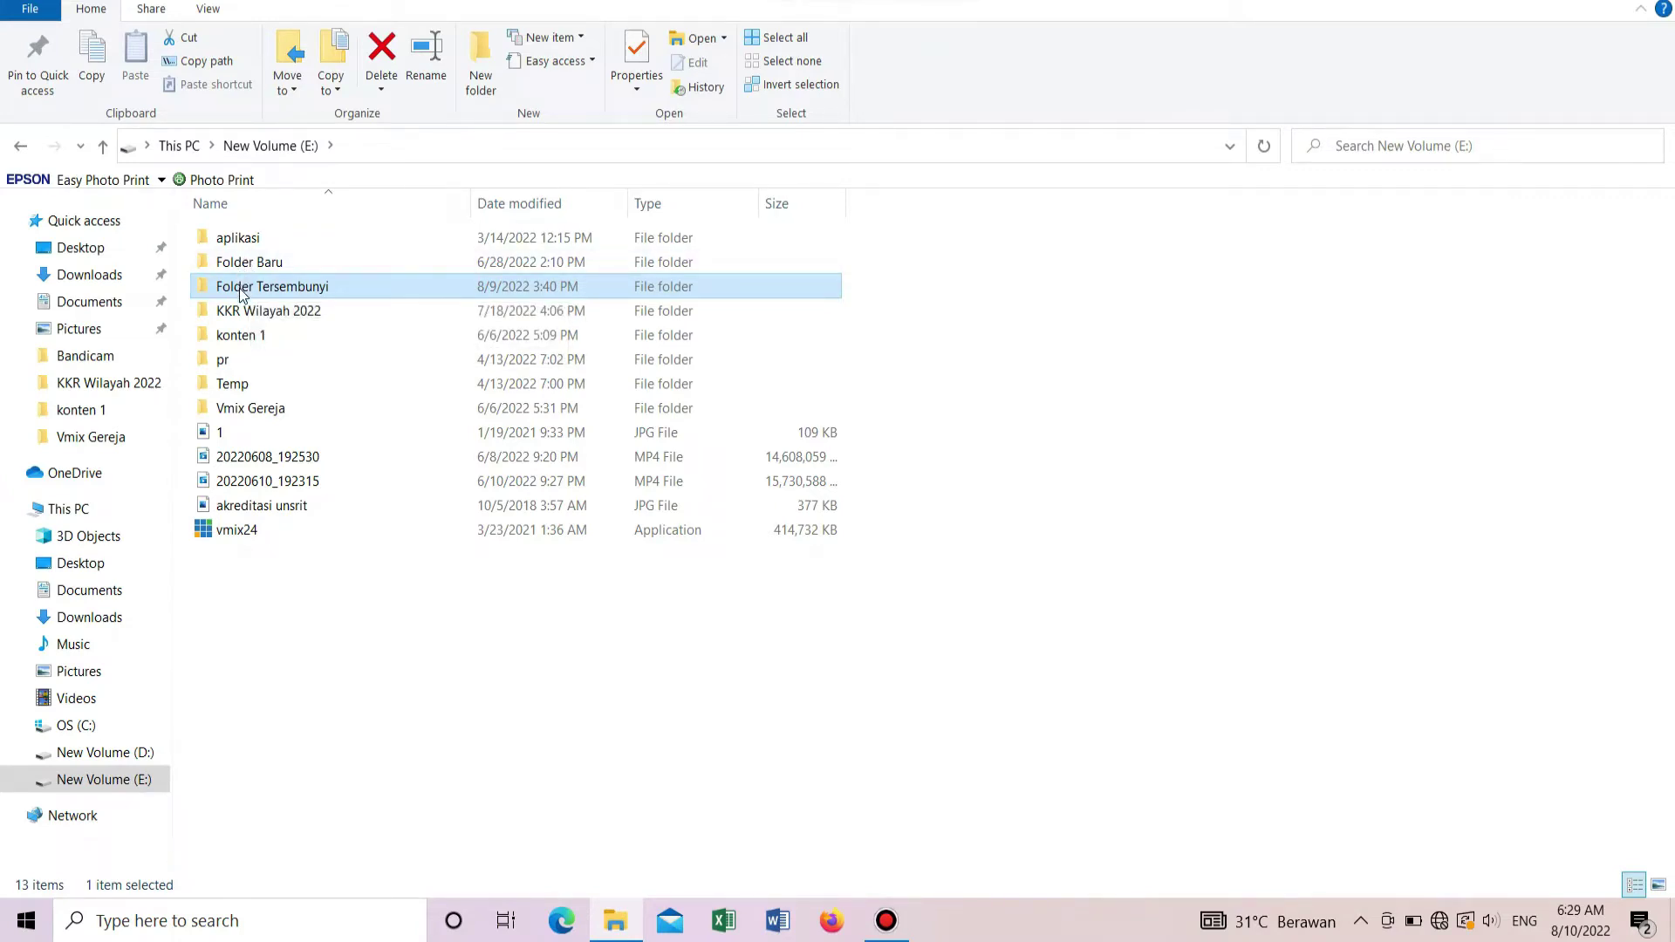
{"action": "right_click", "coordinate": [242, 294]}
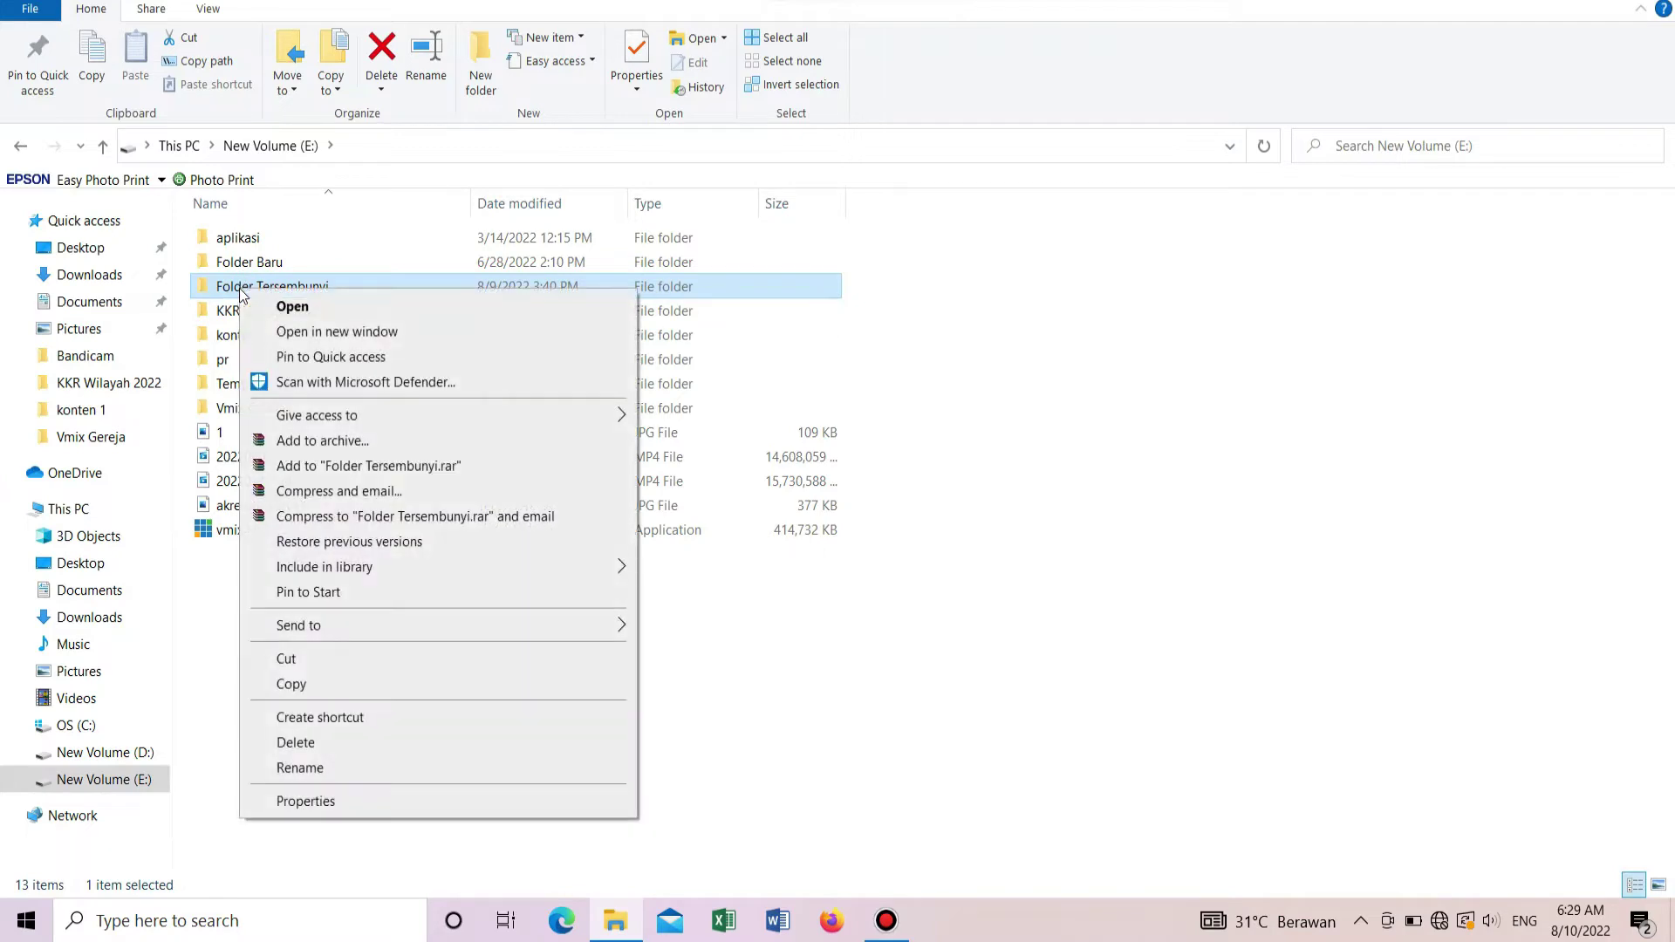
{"action": "left_click", "coordinate": [297, 803]}
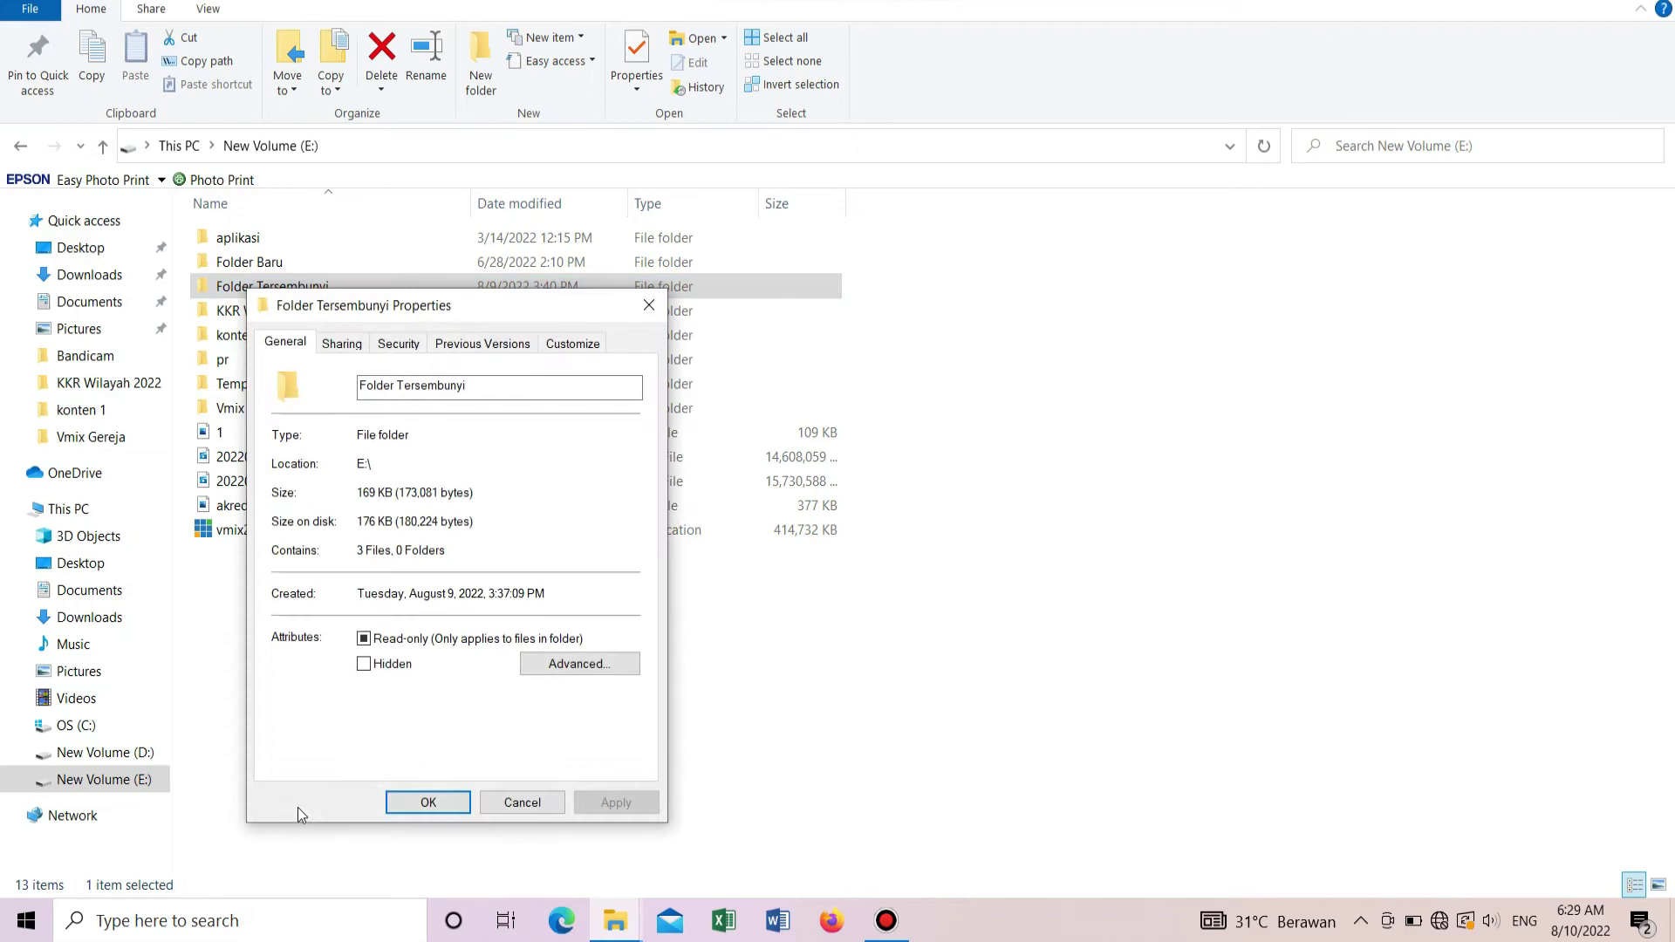
{"action": "left_click", "coordinate": [364, 667]}
{"action": "left_click", "coordinate": [621, 808]}
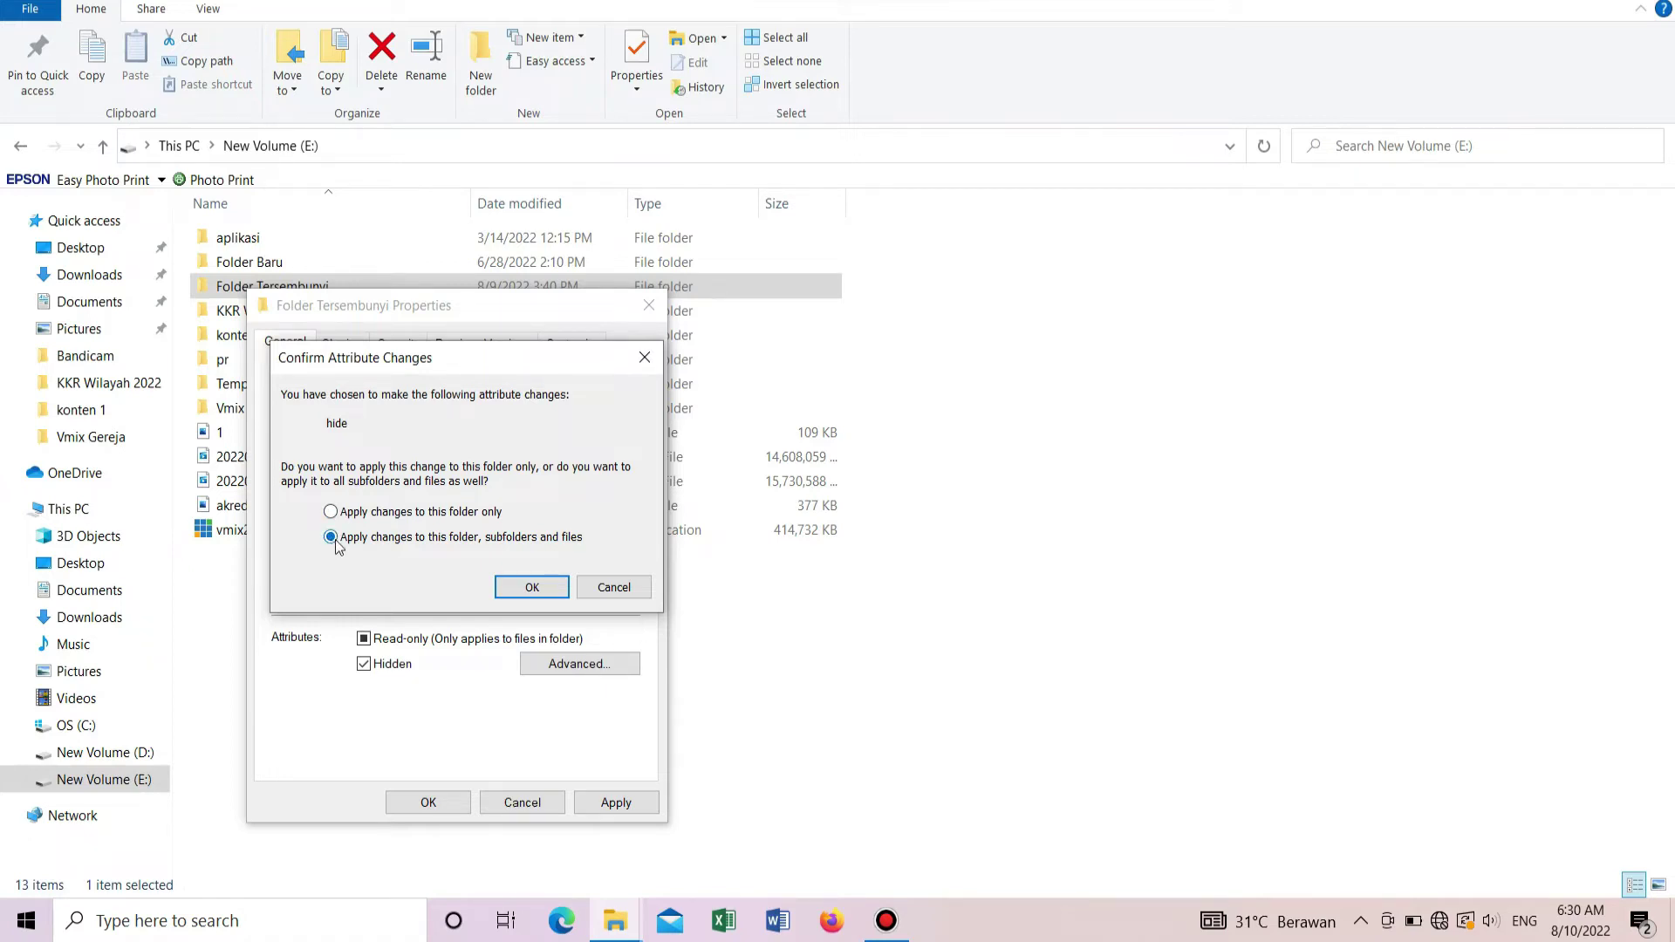
{"action": "left_click", "coordinate": [533, 587]}
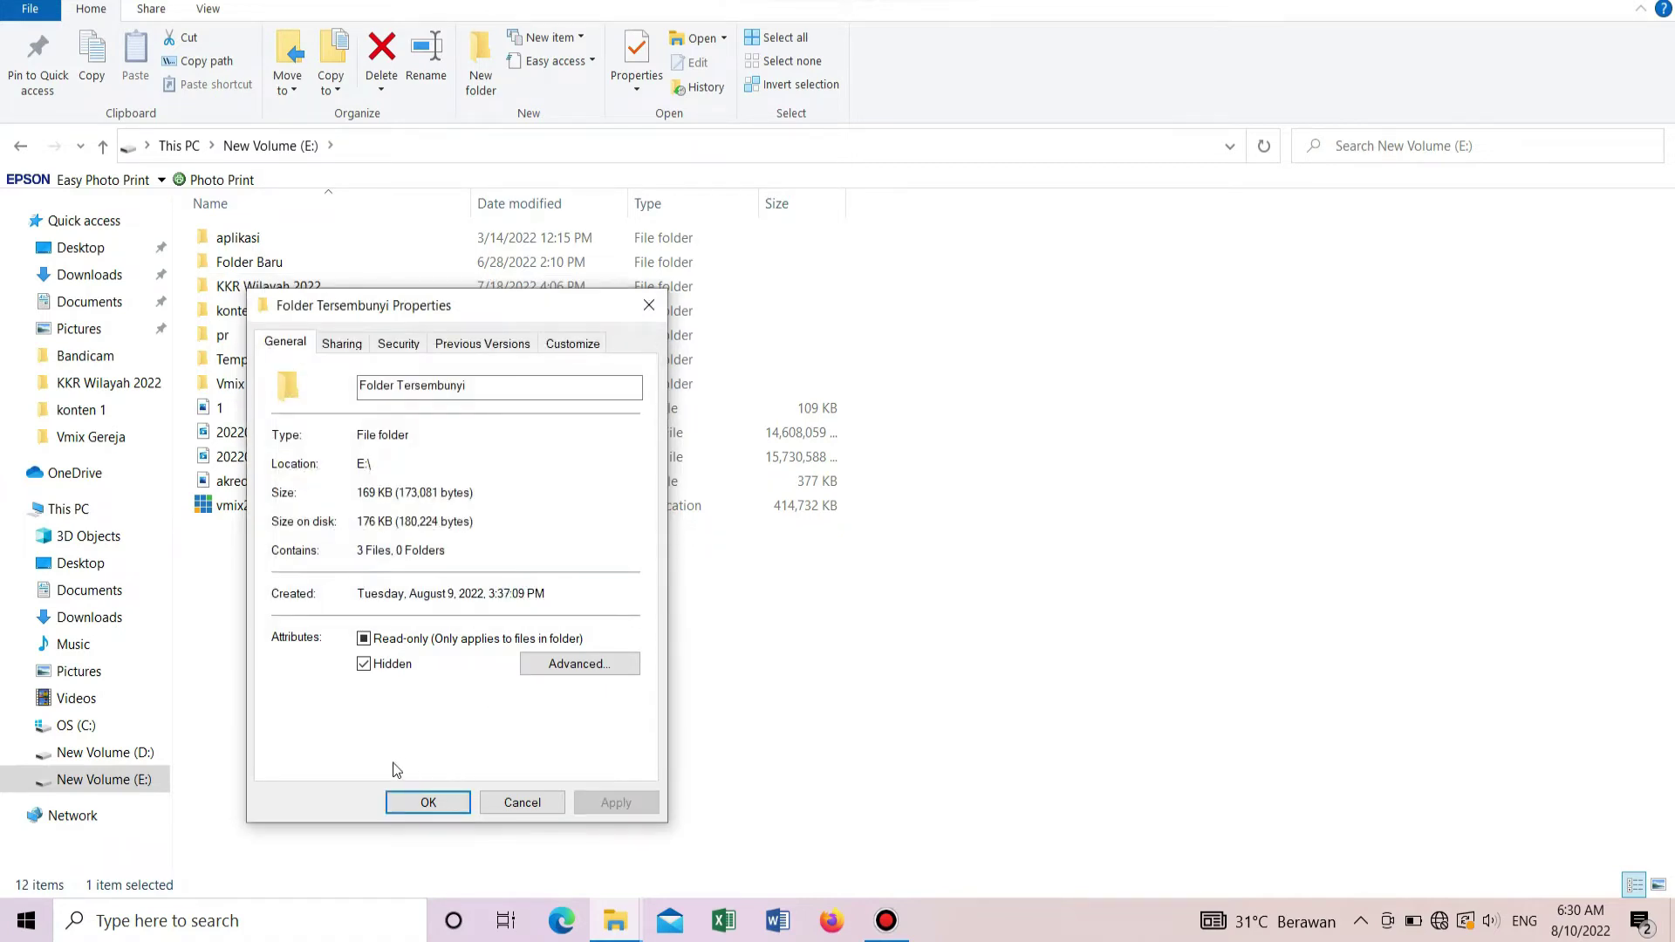
{"action": "left_click", "coordinate": [420, 802]}
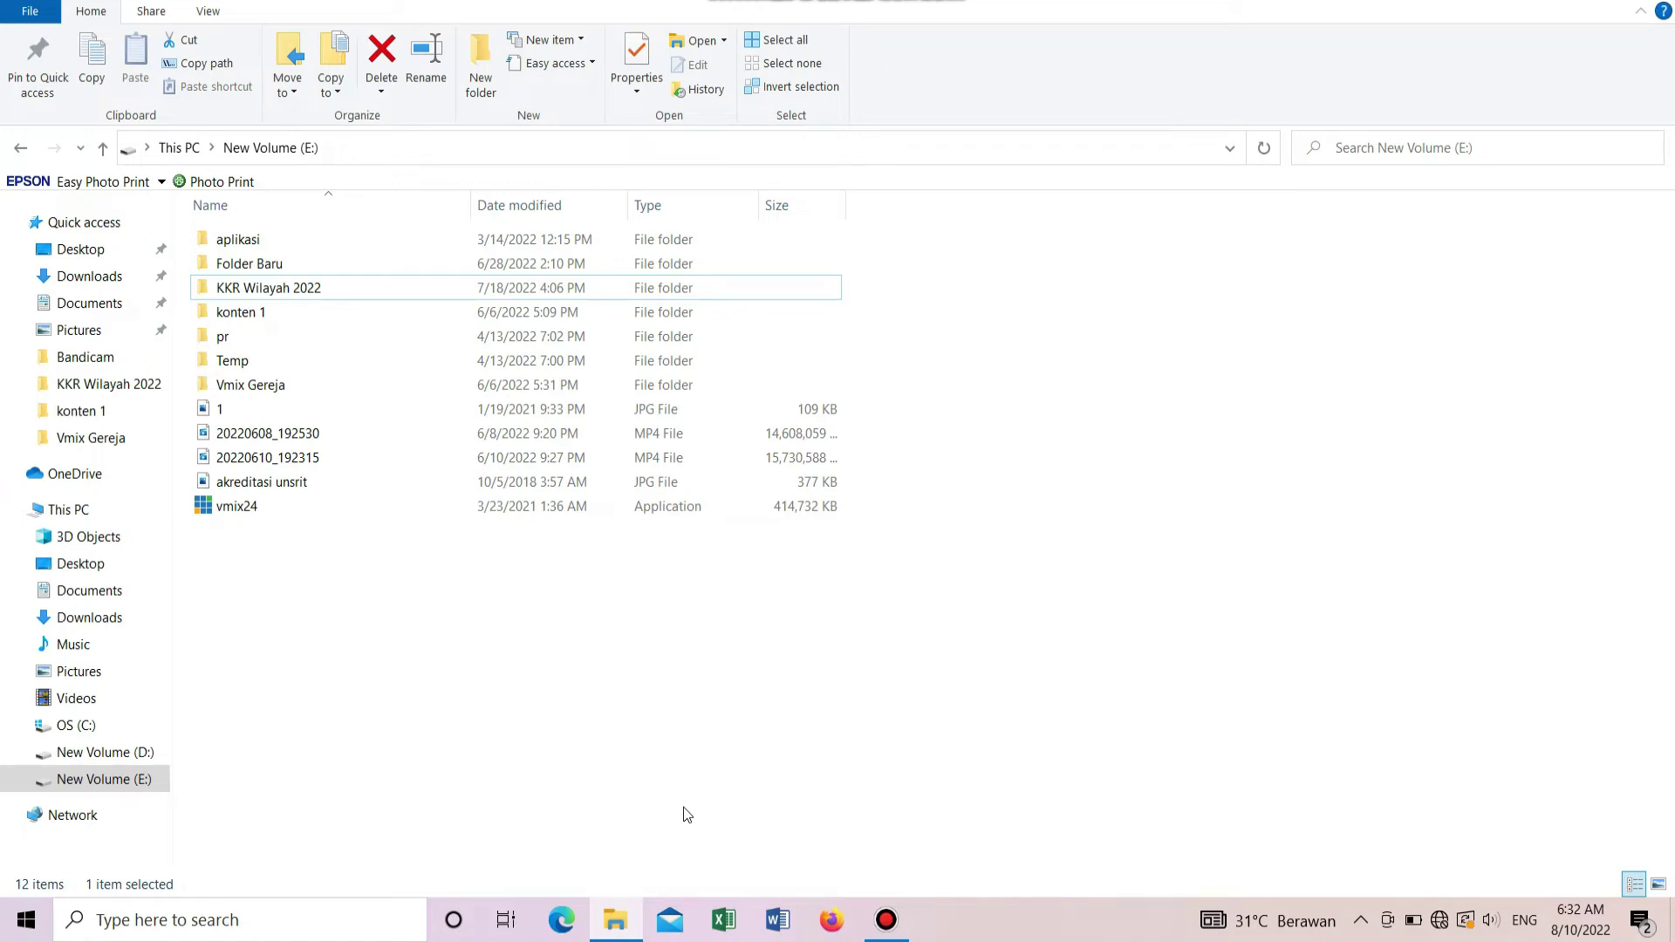
Step: Switch to Control Panel and set the File Explorer Options to show hidden files, folders, and drives
{"action": "left_click", "coordinate": [138, 927]}
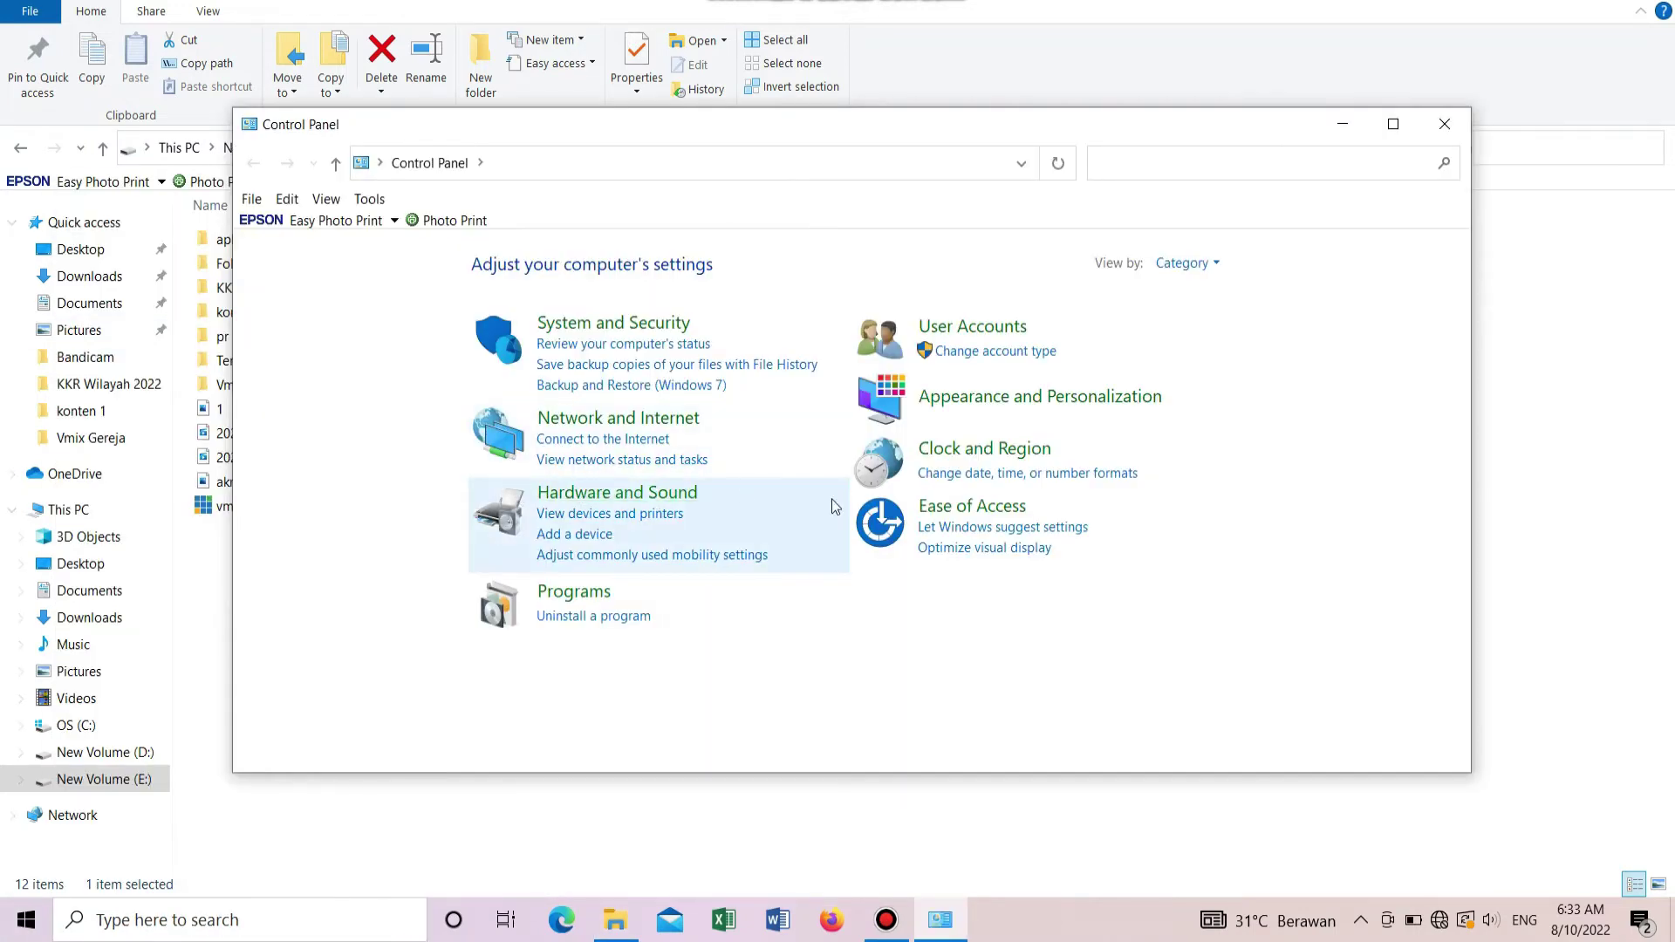
{"action": "left_click", "coordinate": [1000, 399]}
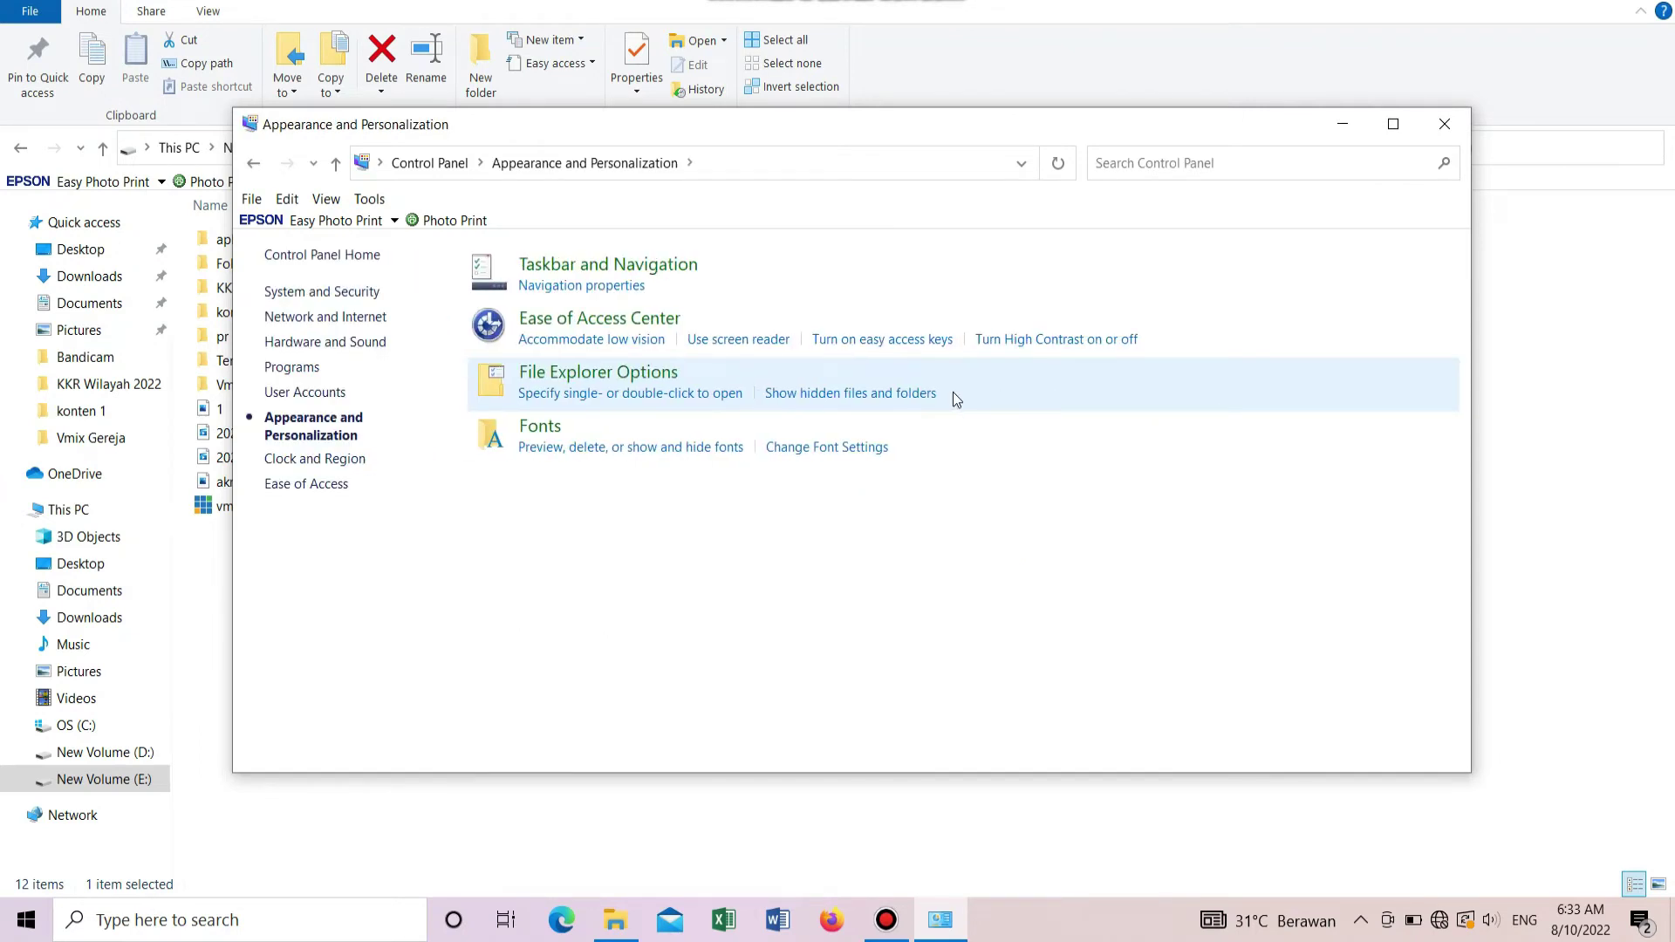
{"action": "left_click", "coordinate": [821, 407]}
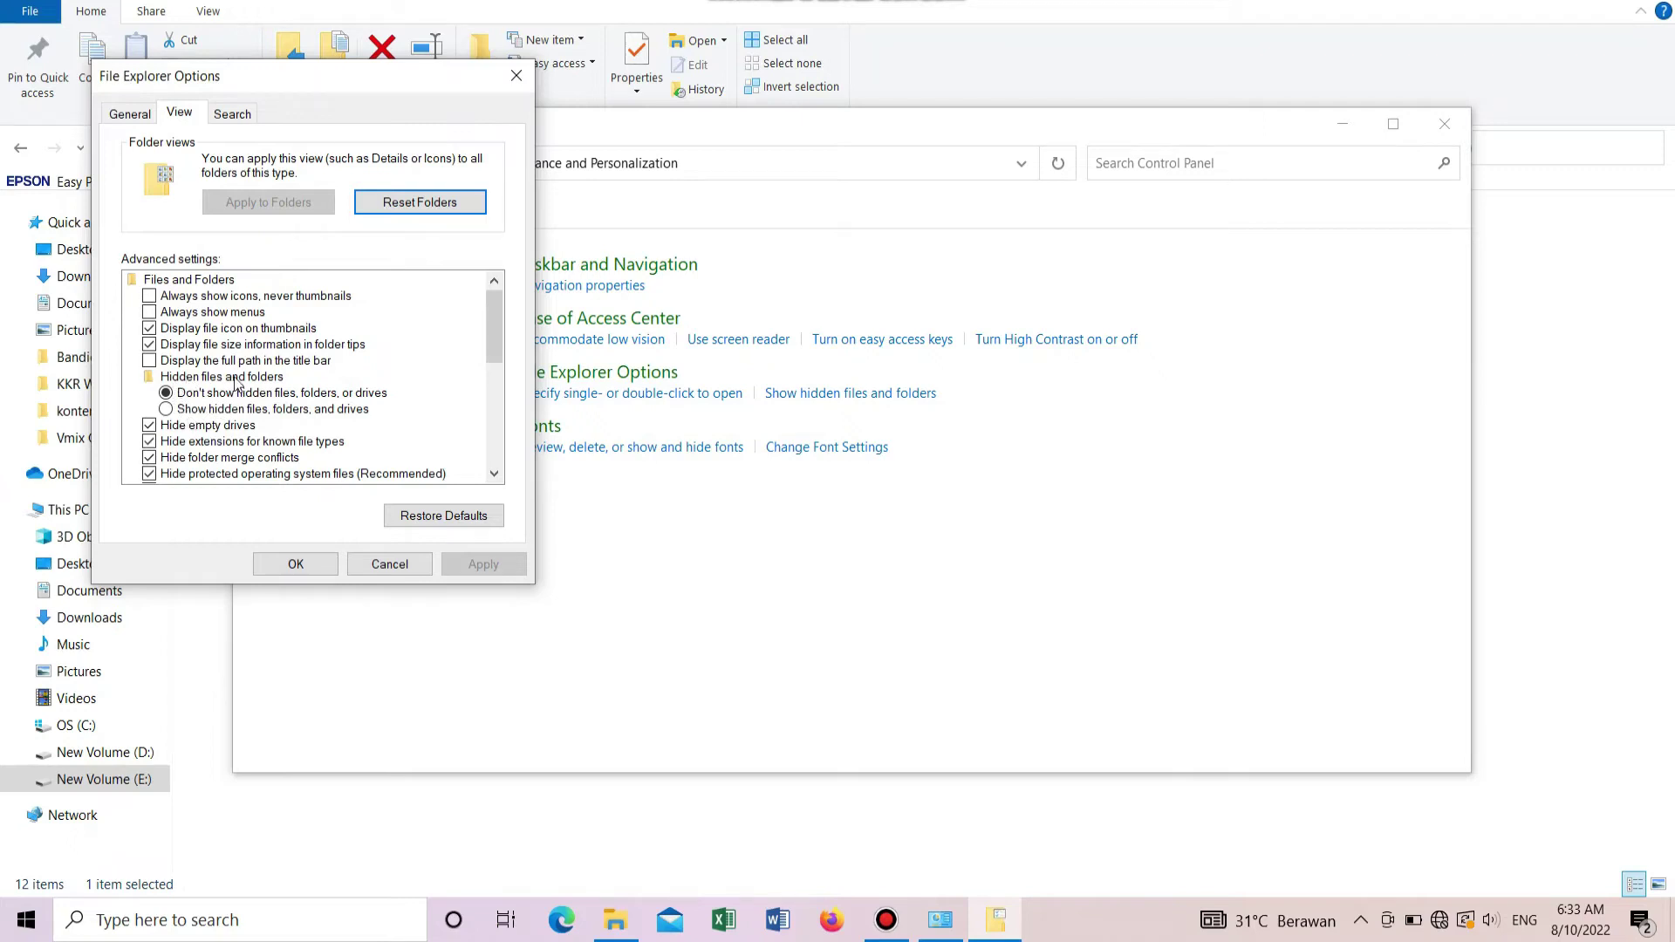
{"action": "left_click", "coordinate": [174, 411]}
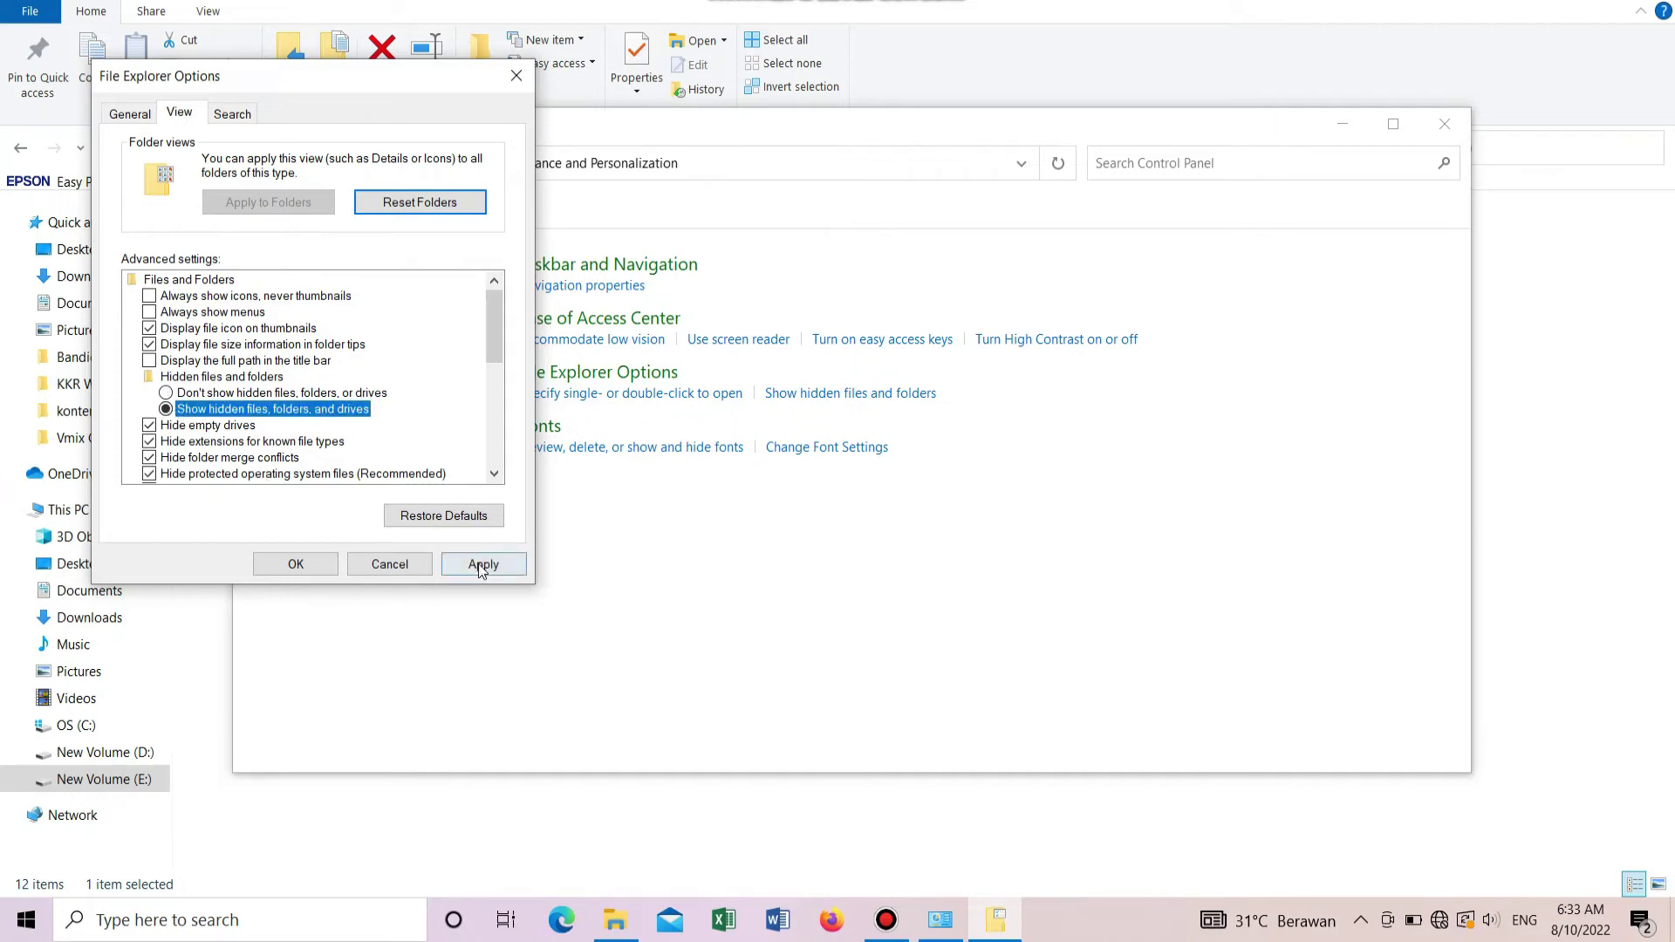
{"action": "left_click", "coordinate": [482, 567]}
{"action": "left_click", "coordinate": [277, 569]}
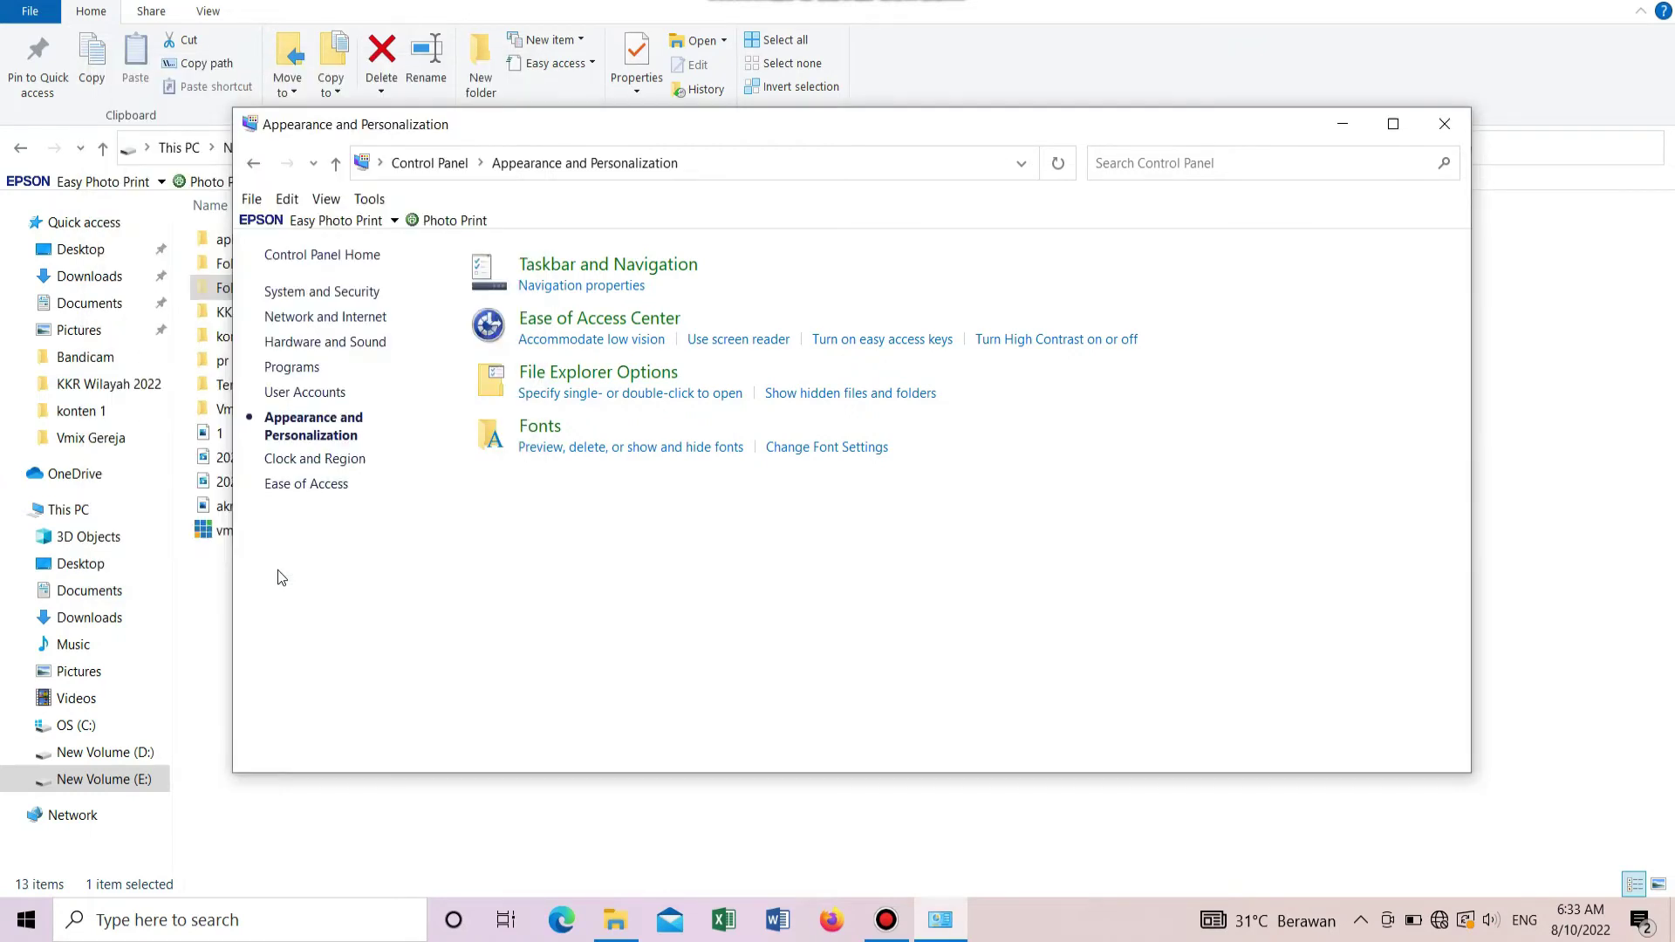
Step: Return to the New Volume (E:) window and look inside Folder Tersembunyi, going back to the drive's listing
{"action": "left_click", "coordinate": [335, 822]}
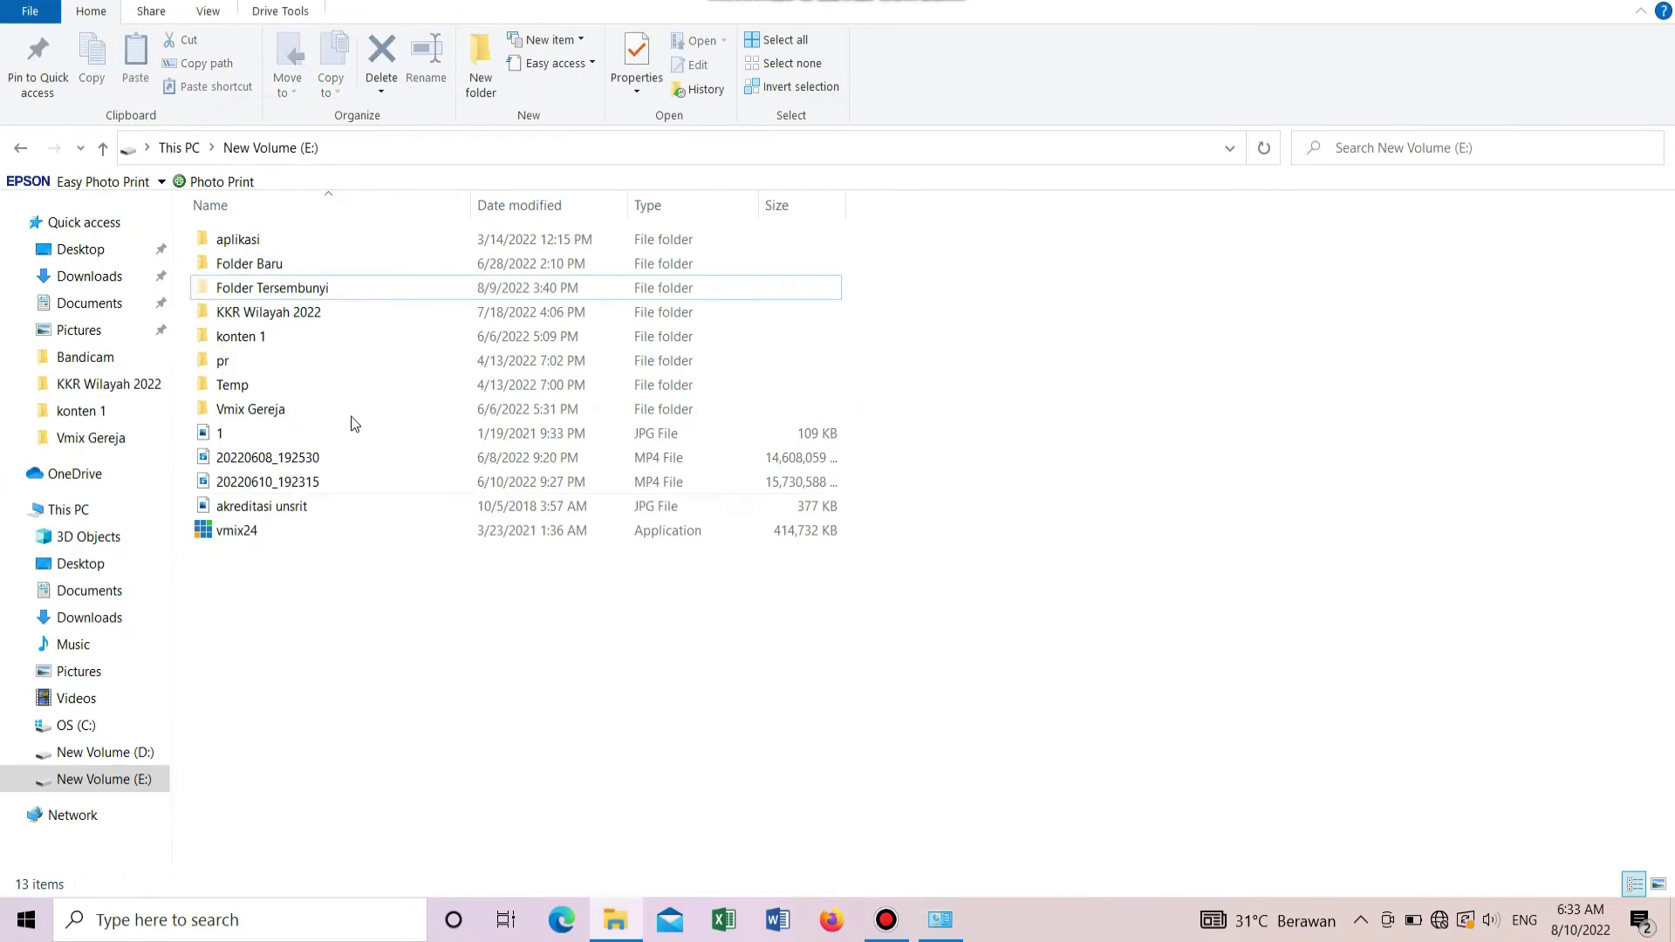
{"action": "left_click", "coordinate": [281, 288]}
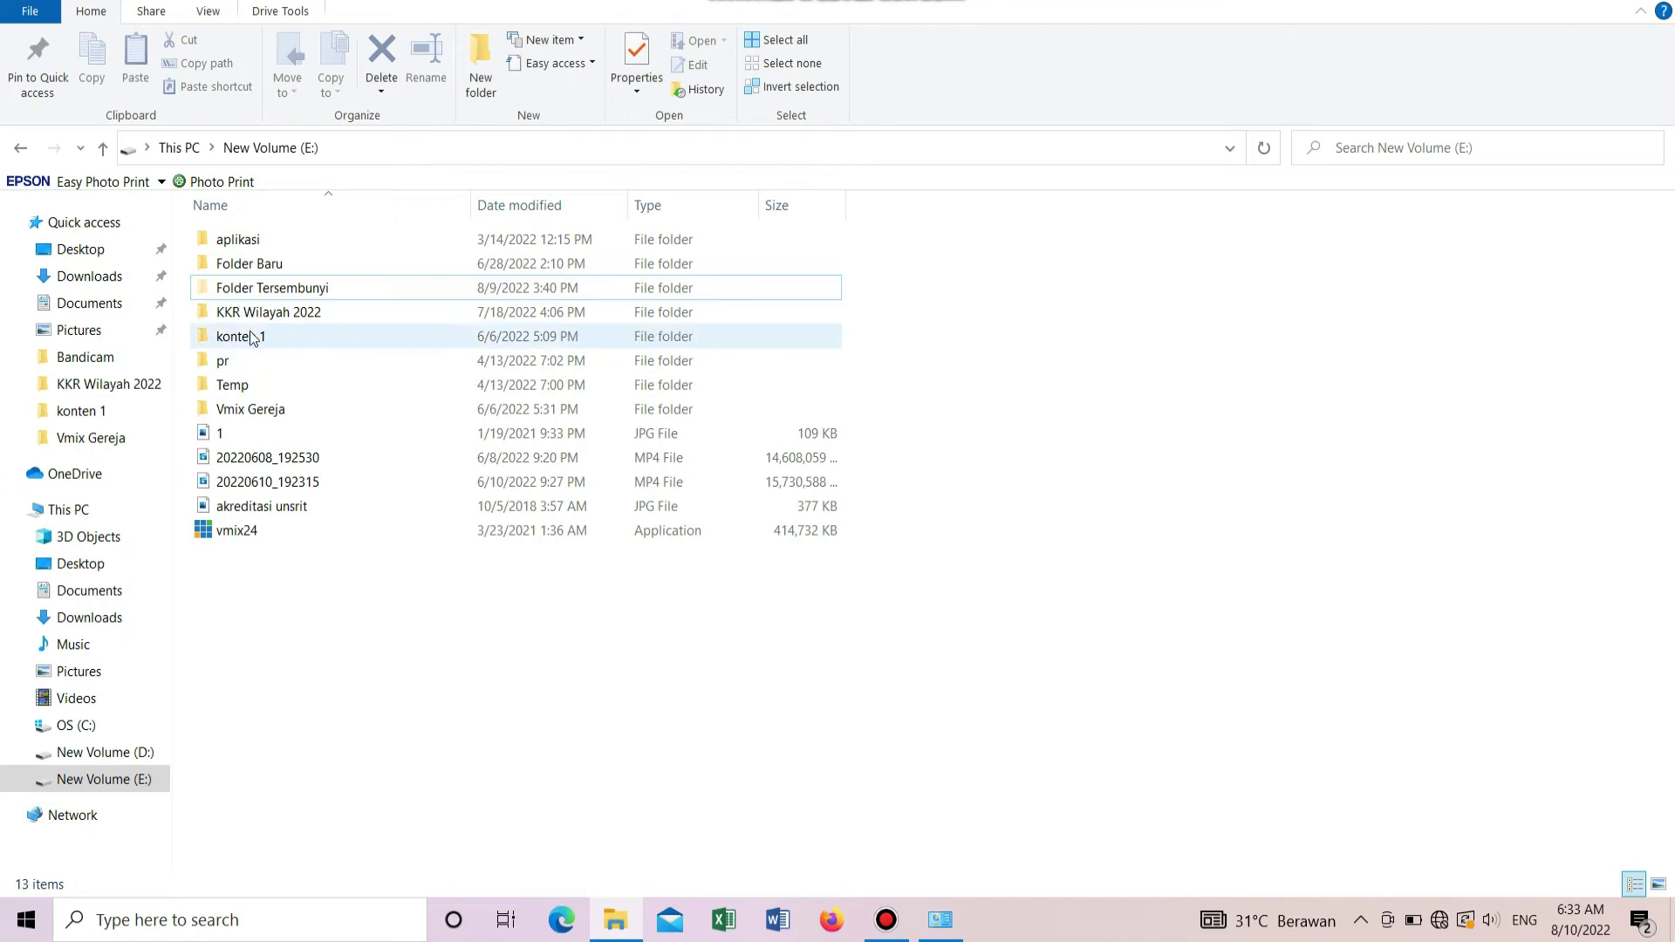
{"action": "double_click", "coordinate": [238, 289]}
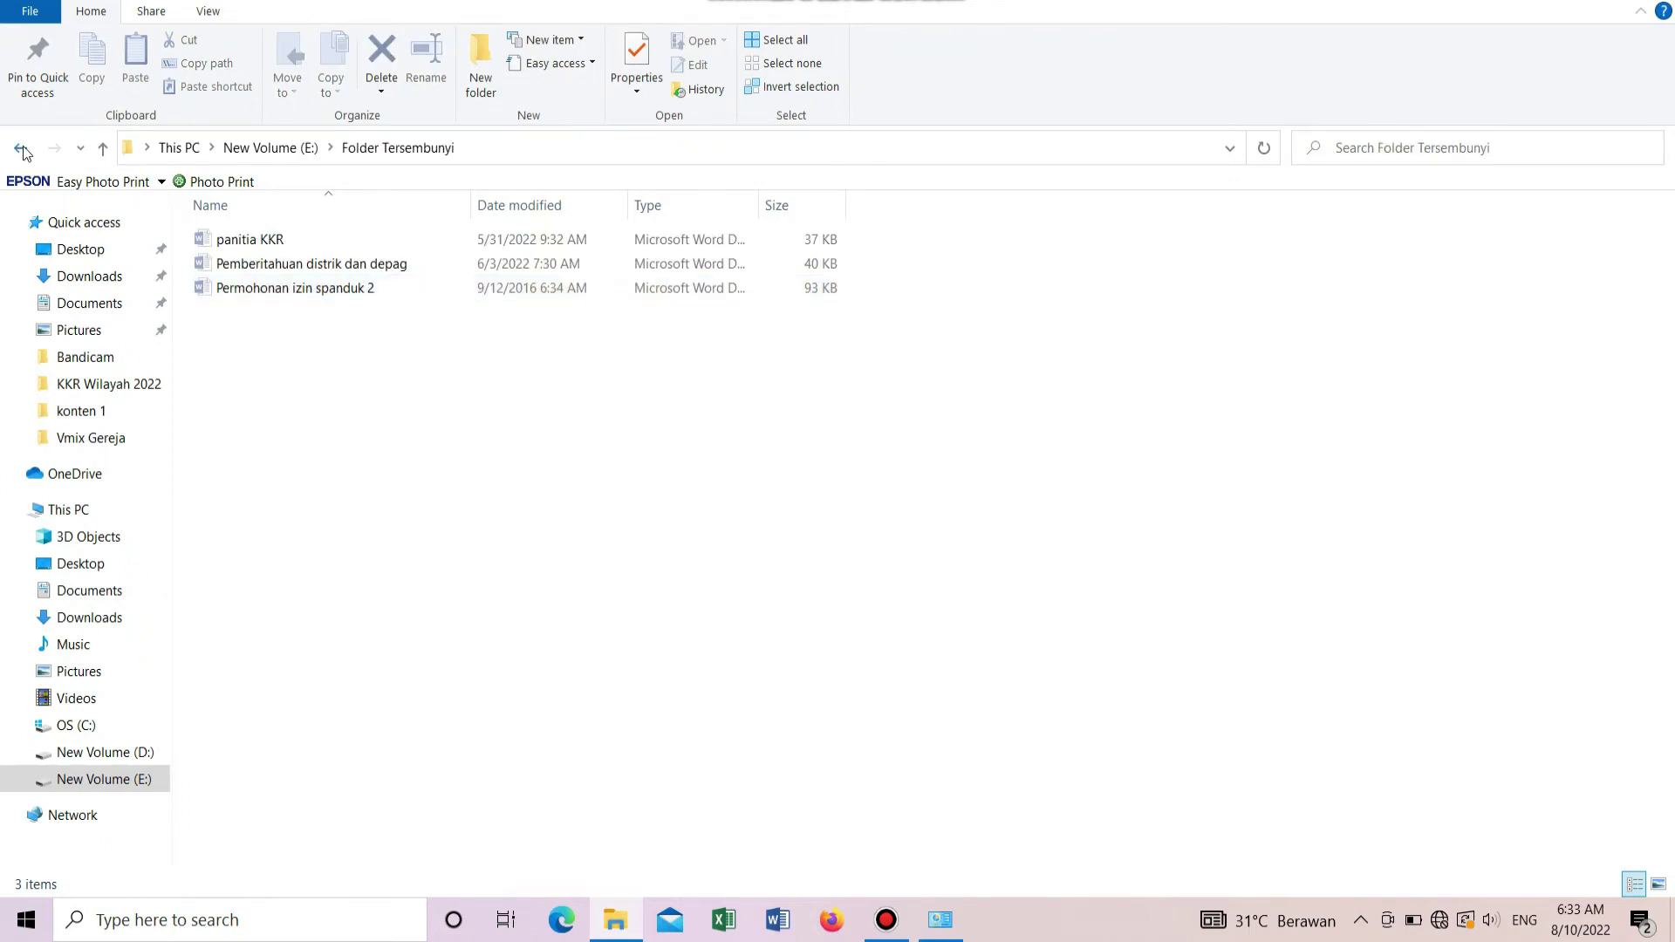
{"action": "key", "text": "alt+Left"}
Step: Remove the Hidden attribute from Folder Tersembunyi, its subfolders and files, and check the folder's contents
{"action": "right_click", "coordinate": [275, 291]}
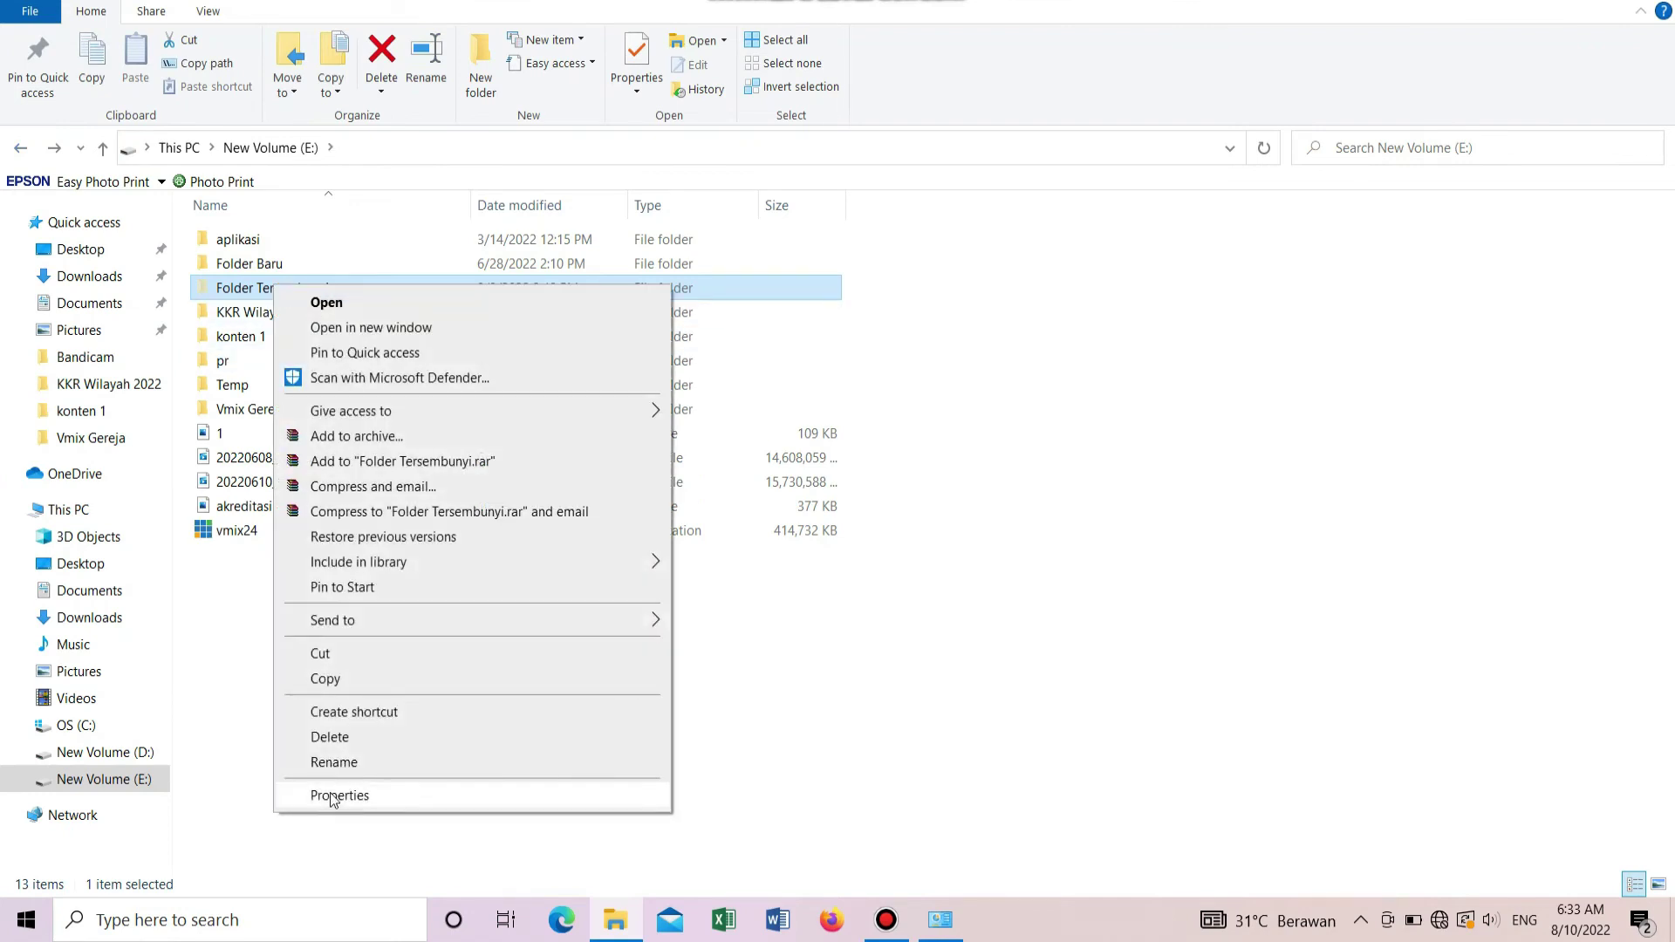
{"action": "left_click", "coordinate": [334, 795]}
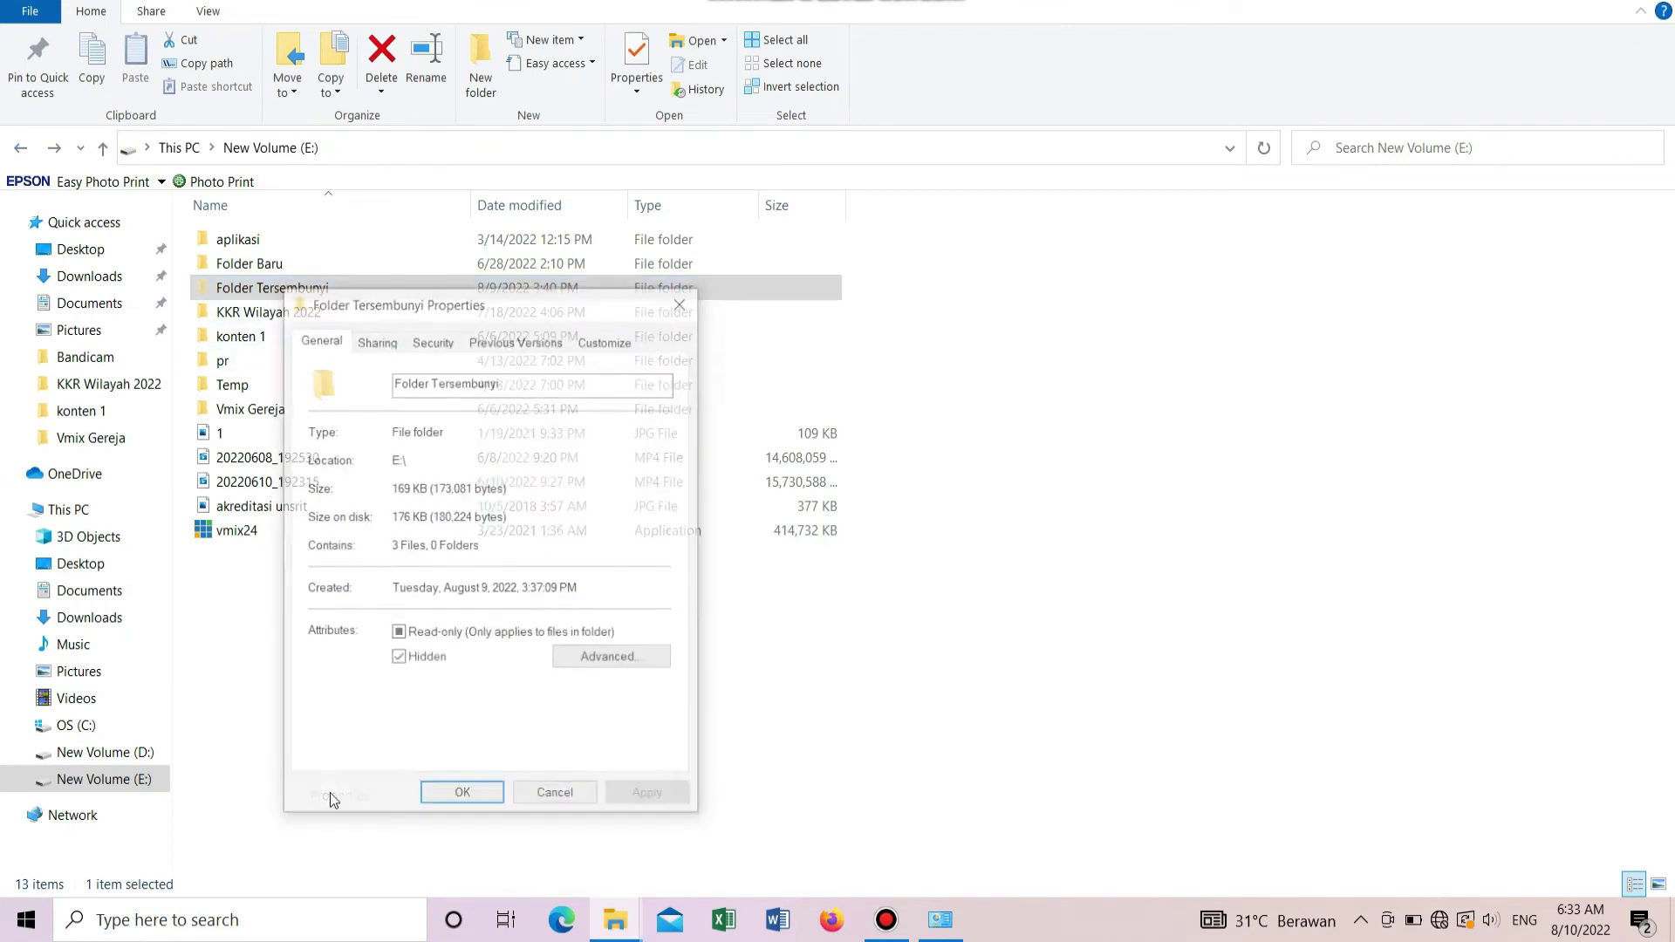
{"action": "left_click", "coordinate": [398, 660]}
{"action": "left_click", "coordinate": [649, 795]}
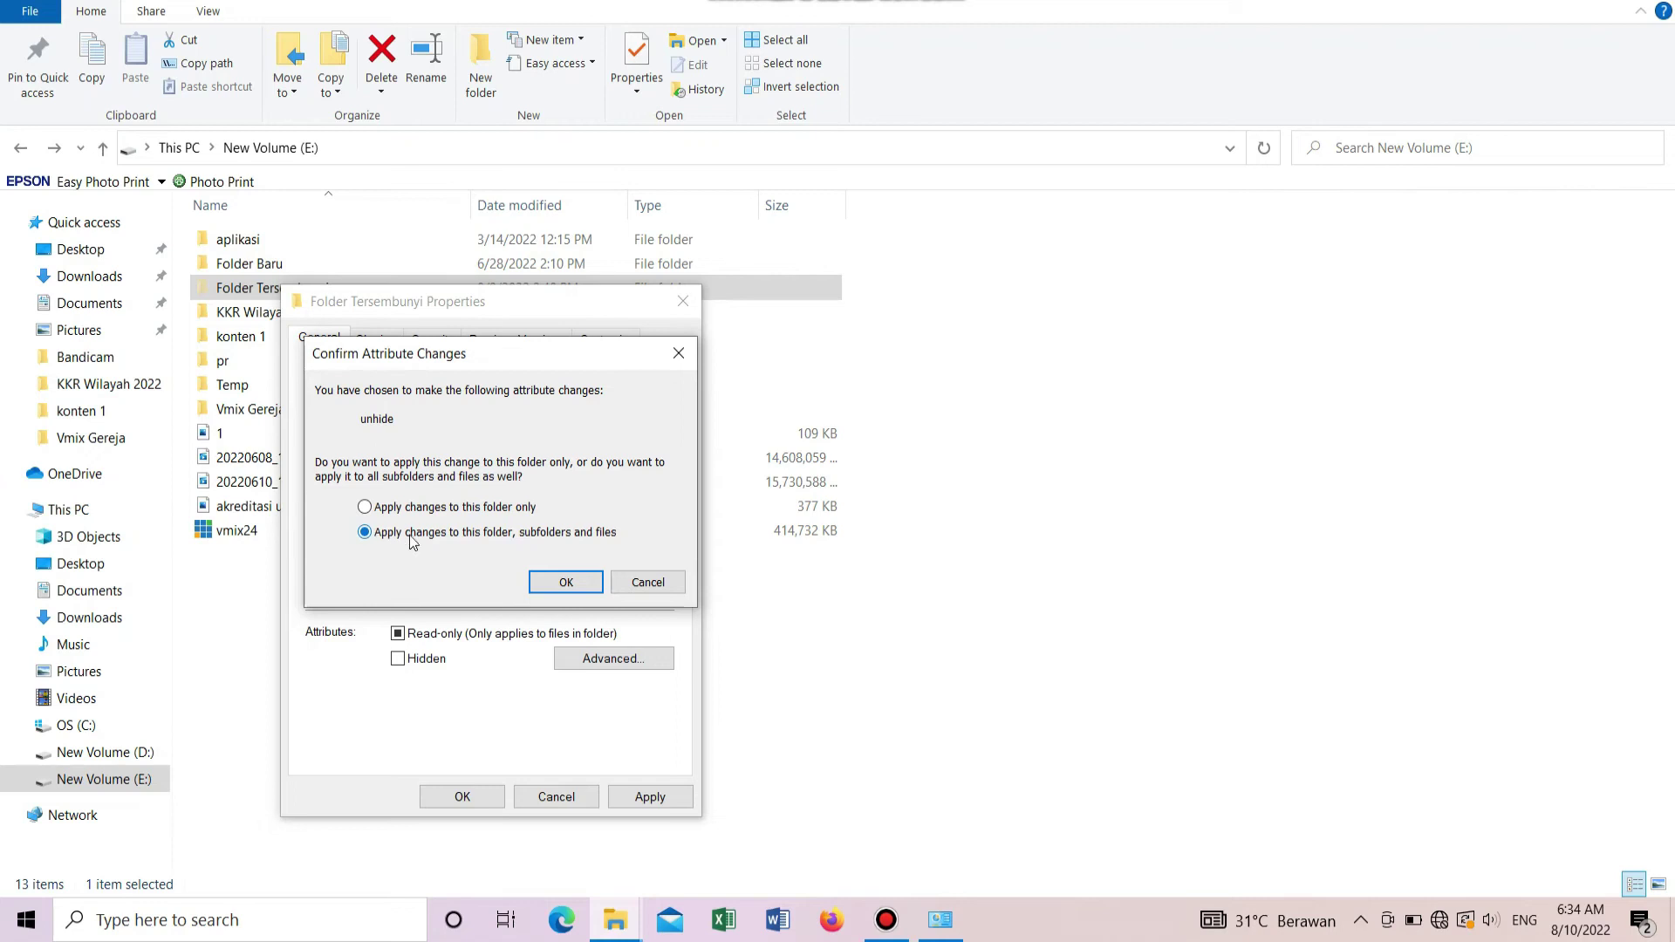
{"action": "left_click", "coordinate": [552, 586]}
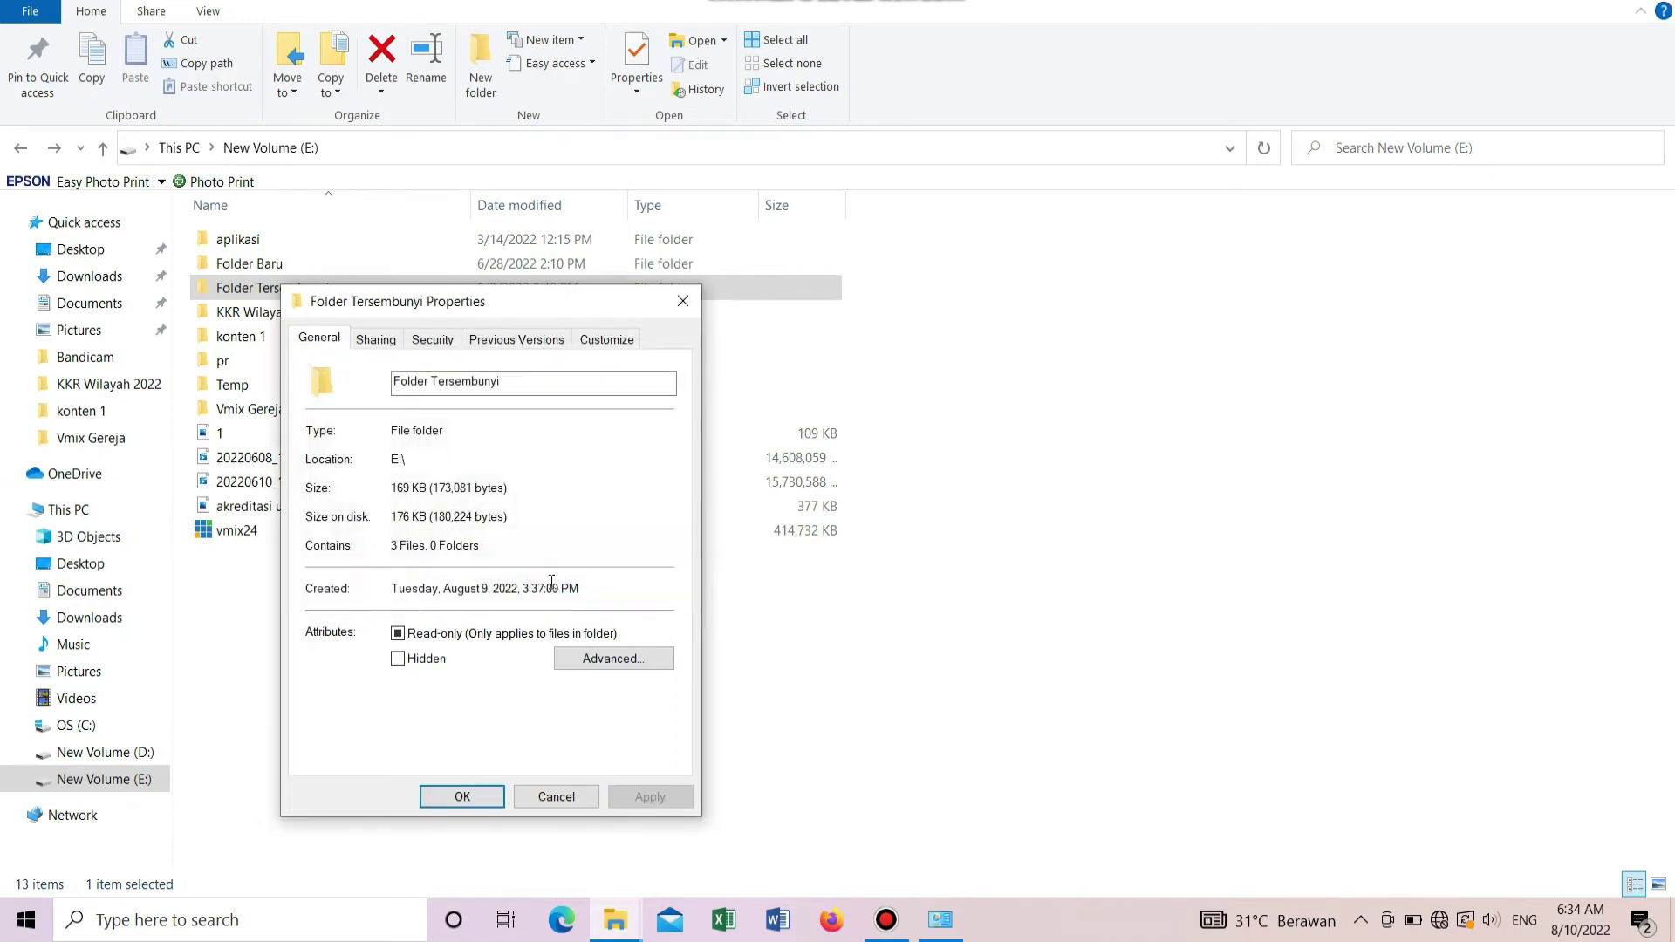
{"action": "left_click", "coordinate": [444, 798]}
{"action": "key", "text": "Return"}
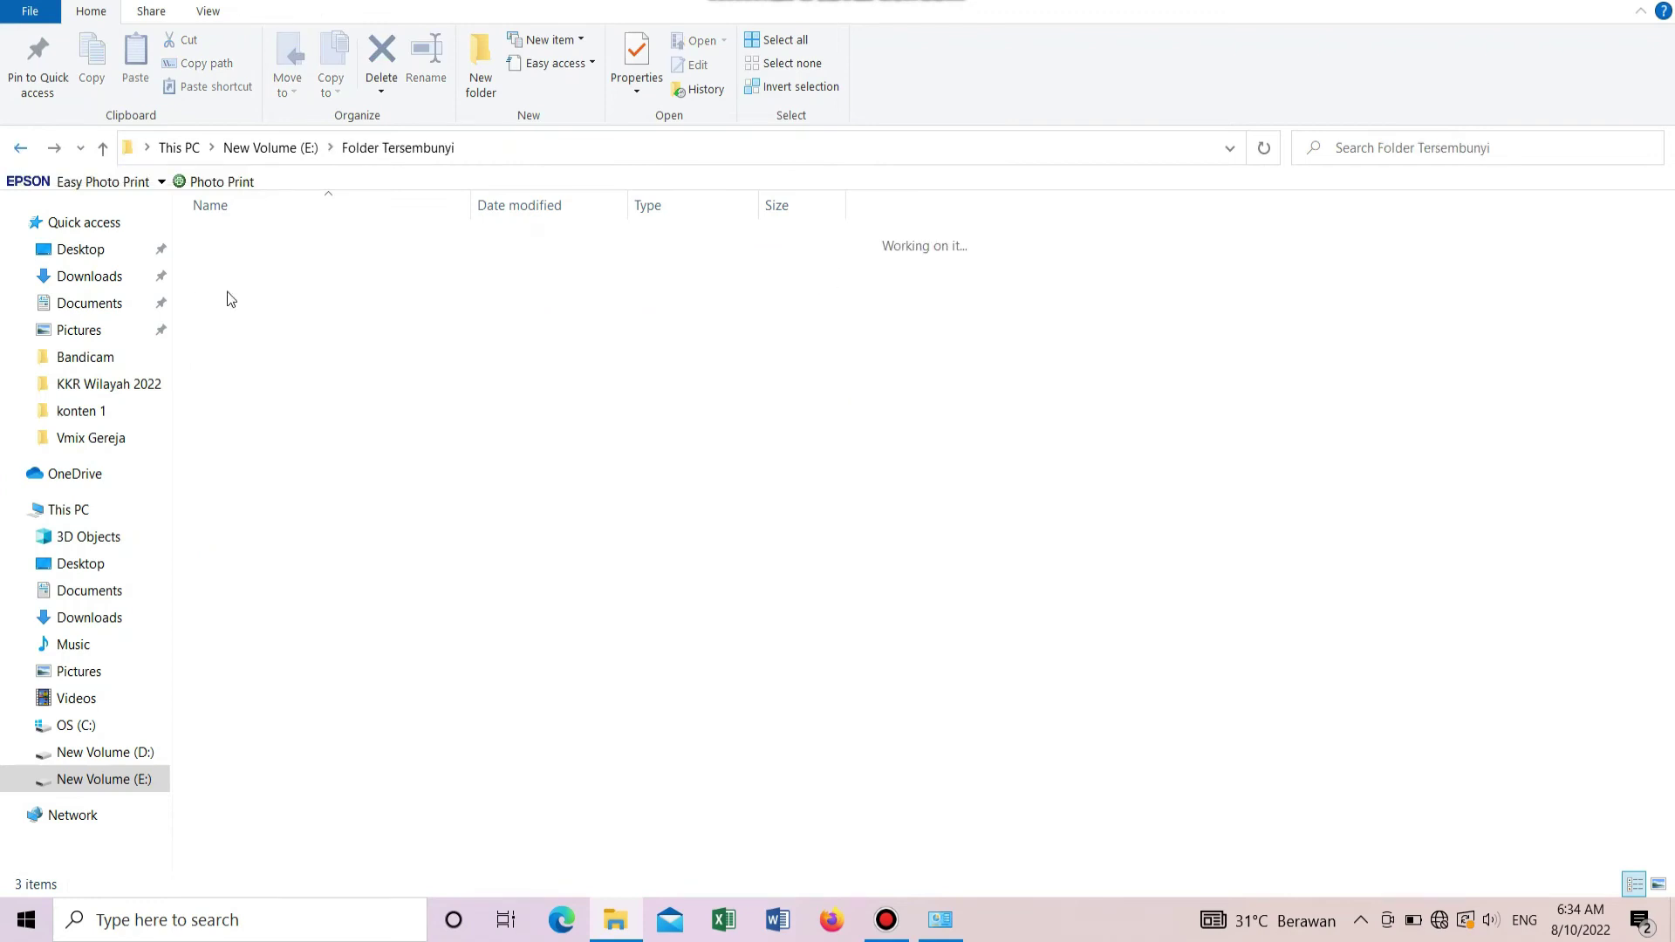
{"action": "left_click", "coordinate": [21, 148]}
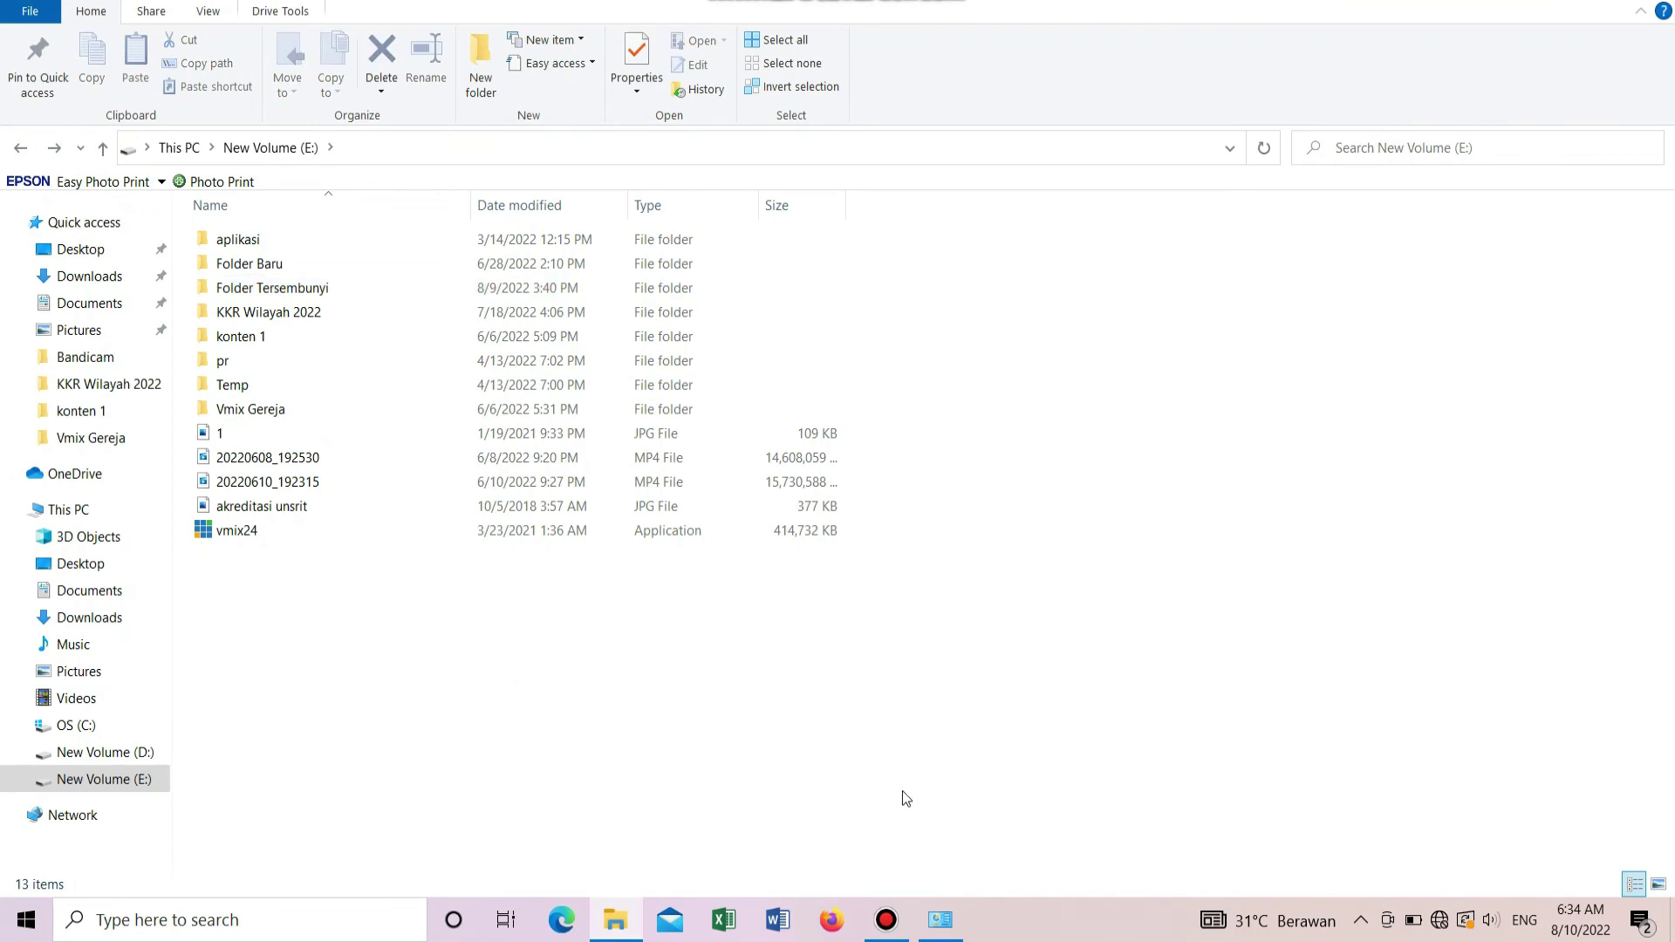
Step: Switch to Control Panel, set hidden files, folders, or drives not to be shown, and close Control Panel
{"action": "left_click", "coordinate": [940, 920]}
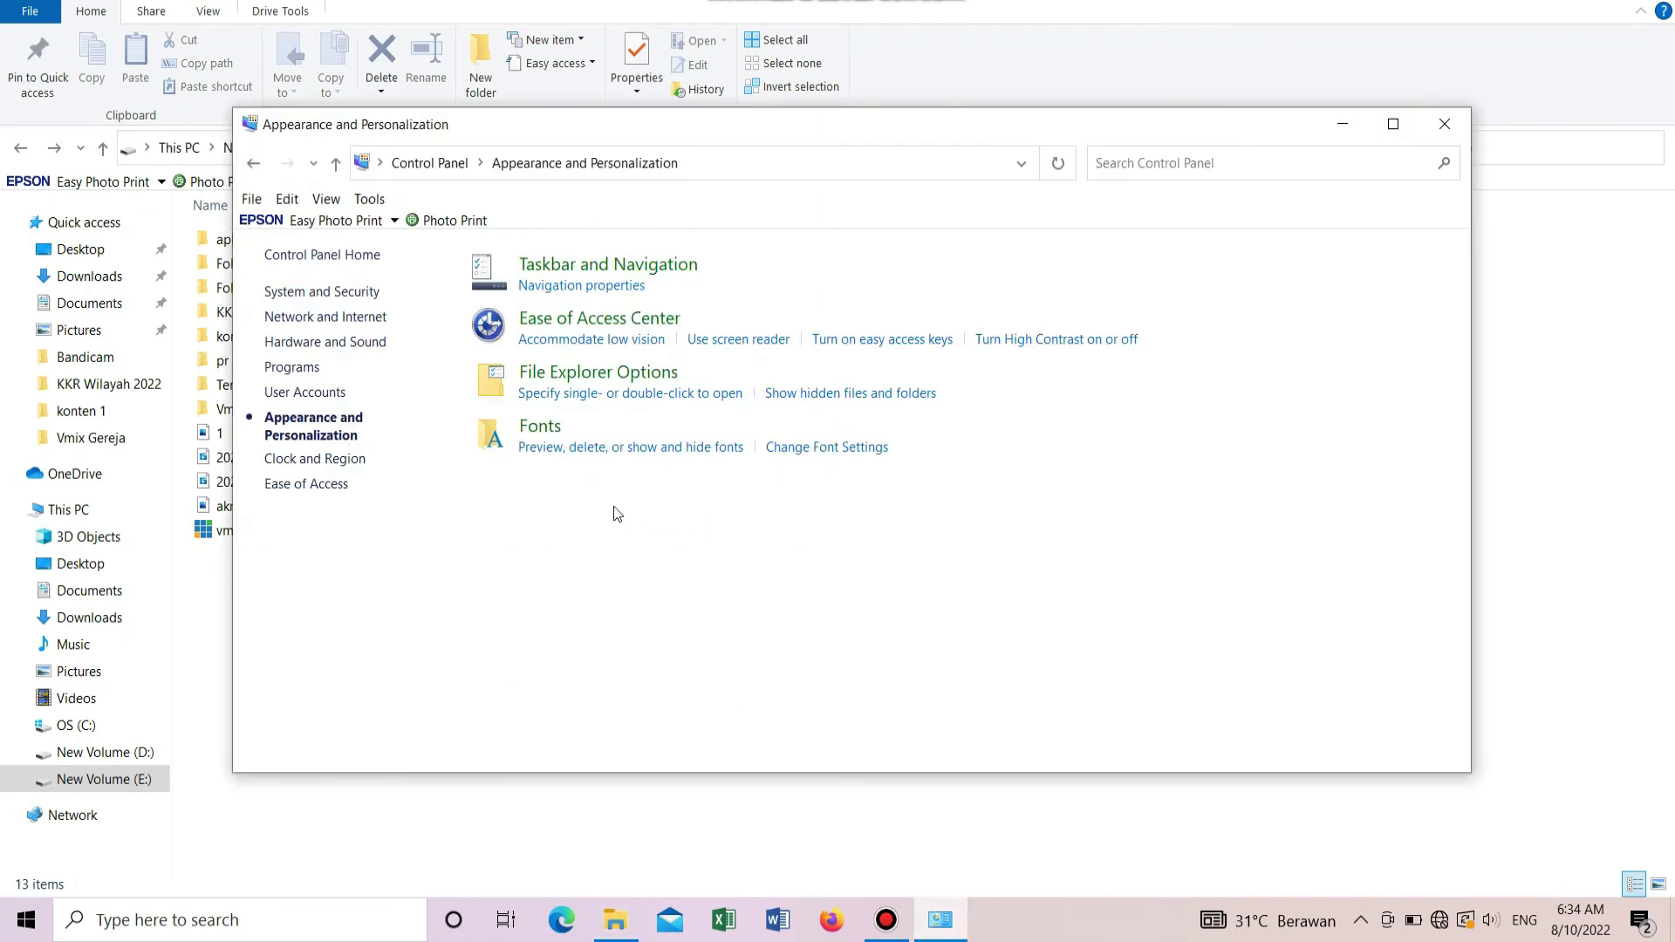
{"action": "left_click", "coordinate": [867, 408]}
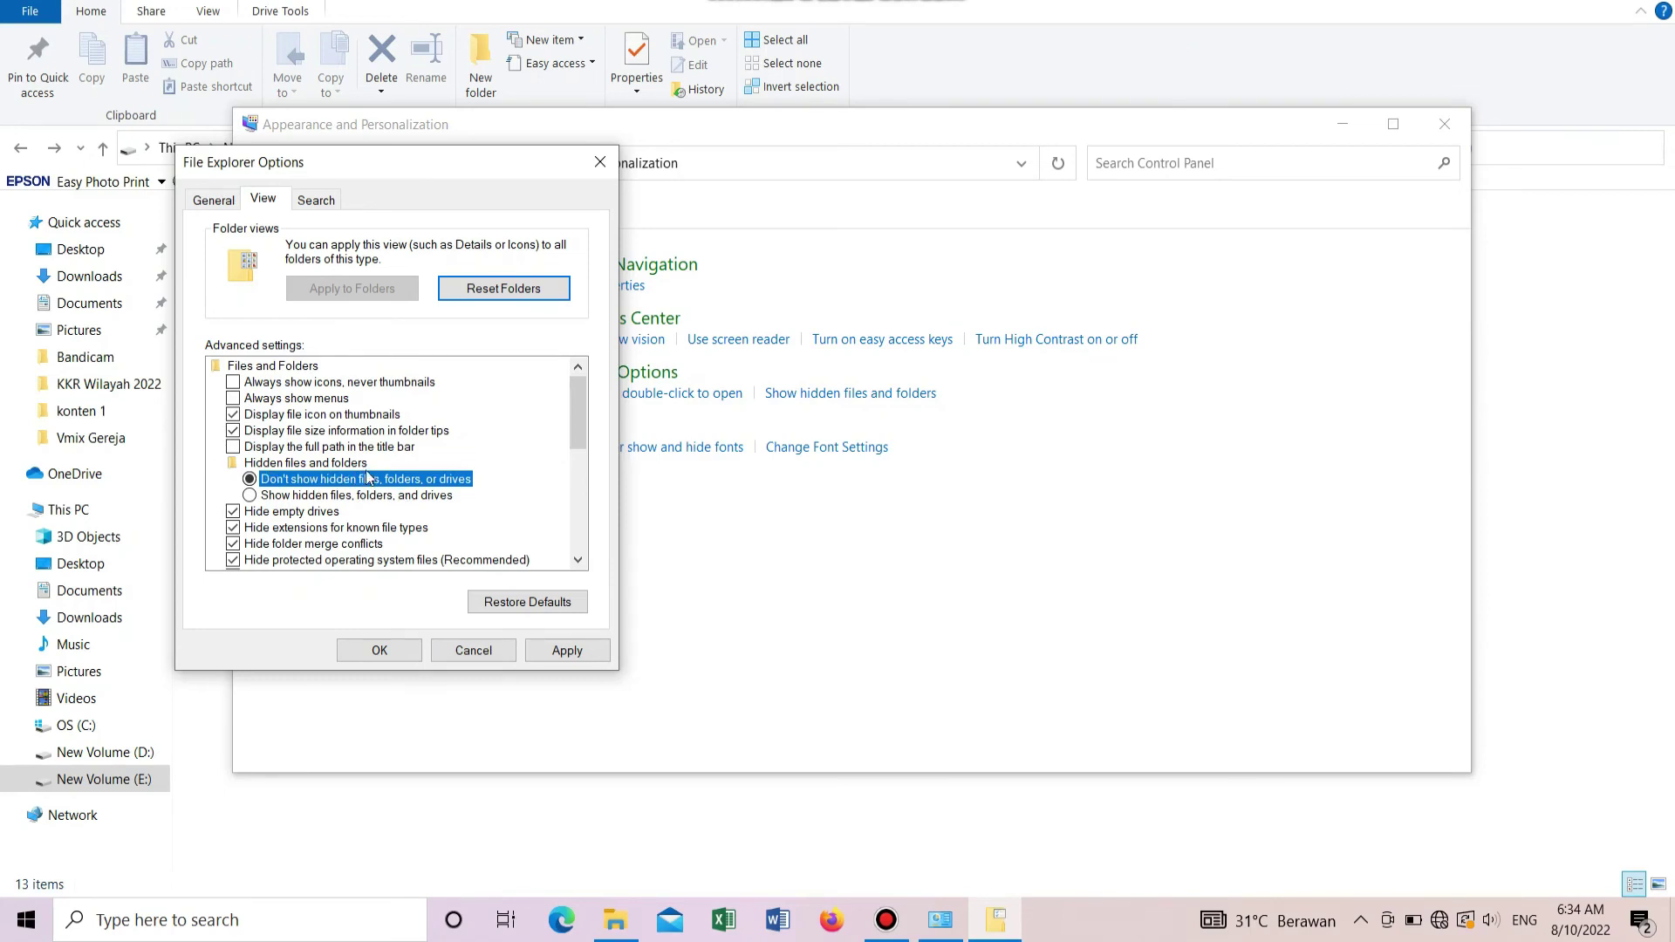
{"action": "left_click", "coordinate": [566, 650]}
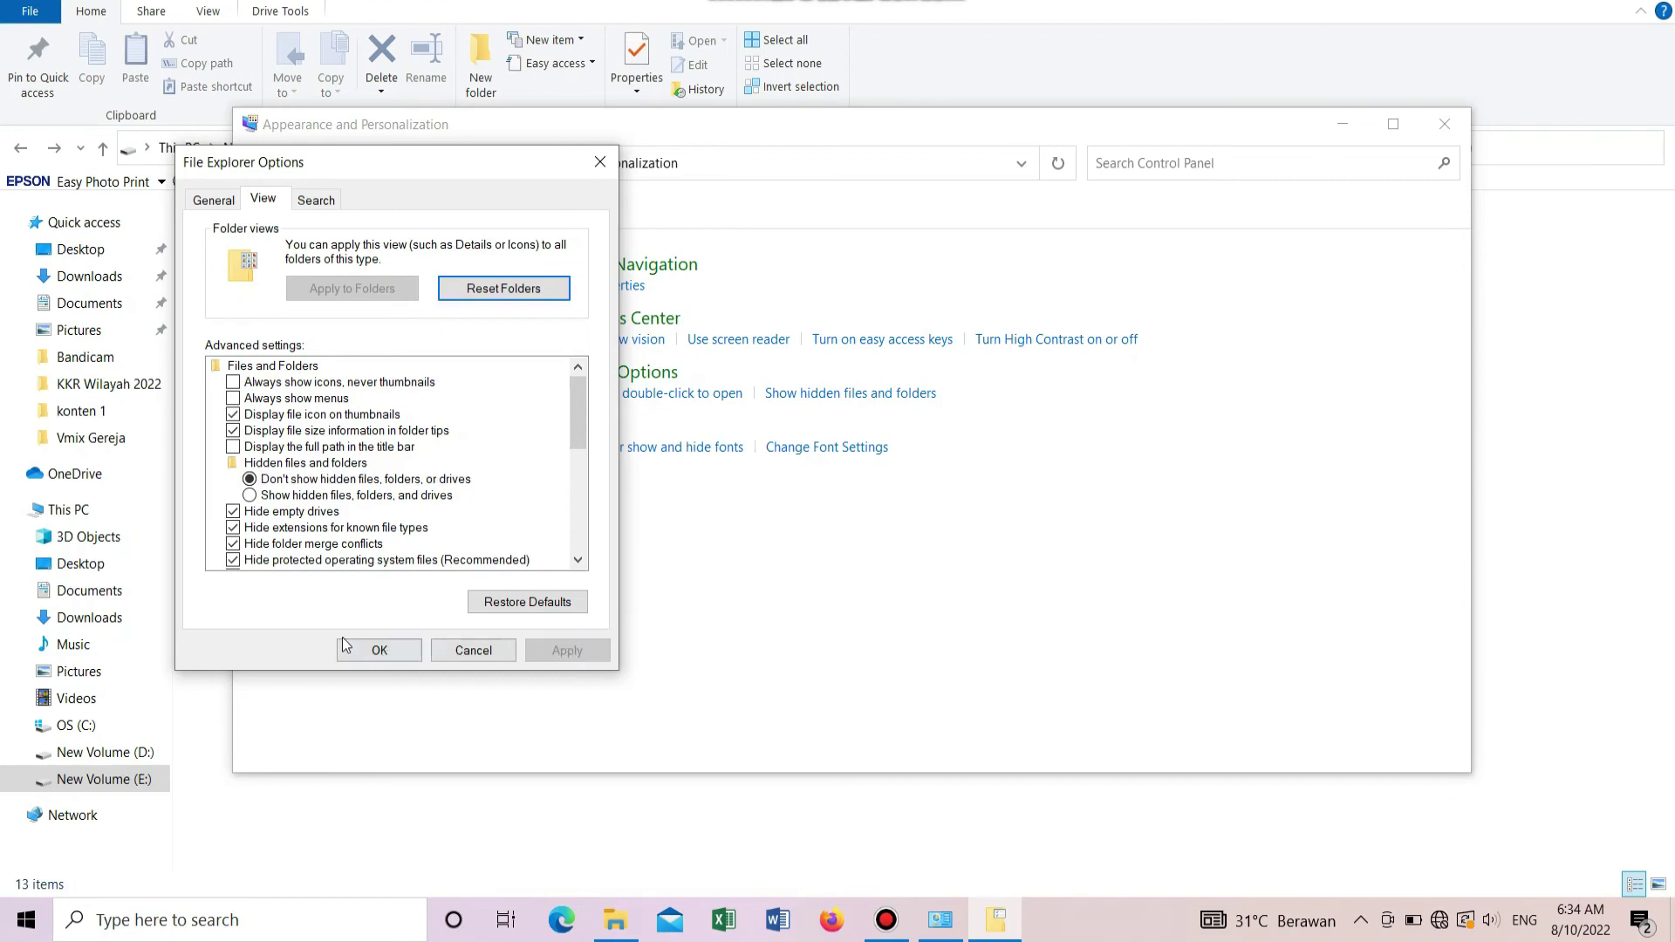
{"action": "left_click", "coordinate": [375, 650]}
{"action": "left_click", "coordinate": [1445, 124]}
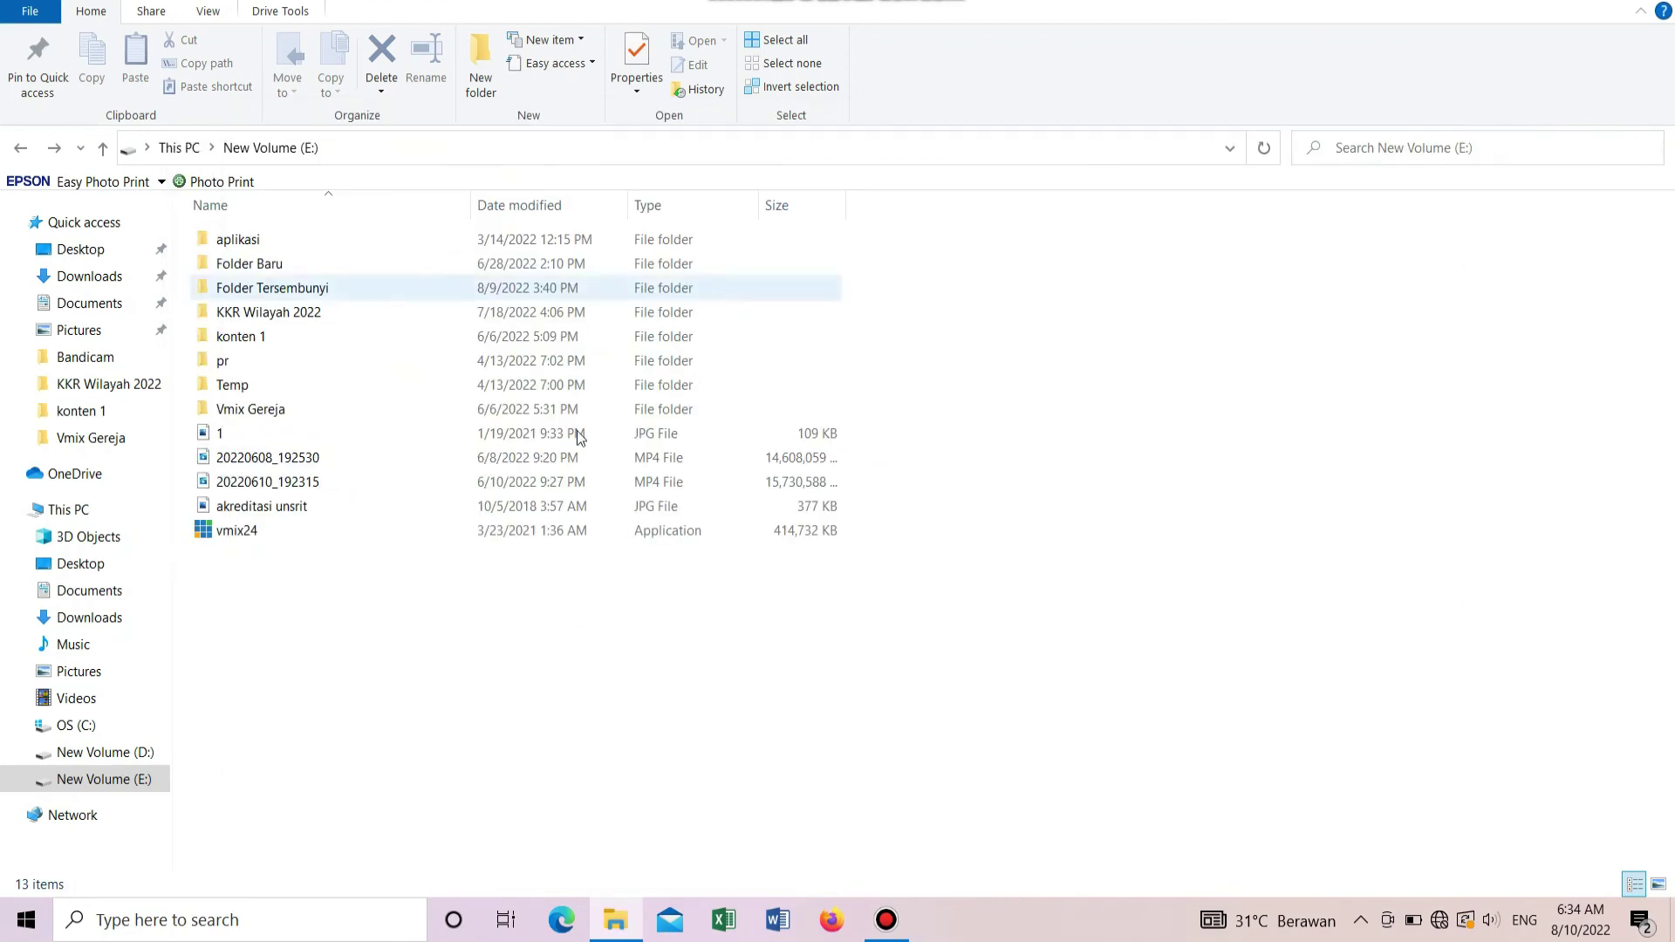